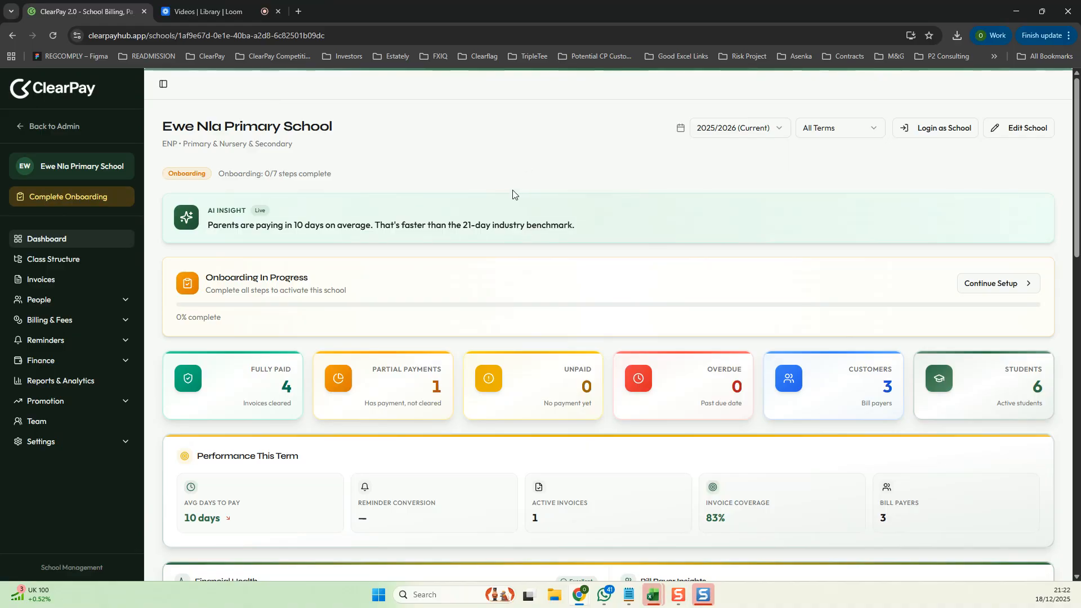
- Scroll through the school dashboard to review its summary cards, performance and financial sections
{"action": "scroll", "coordinate": [376, 383], "scroll_direction": "down", "scroll_amount": 2}
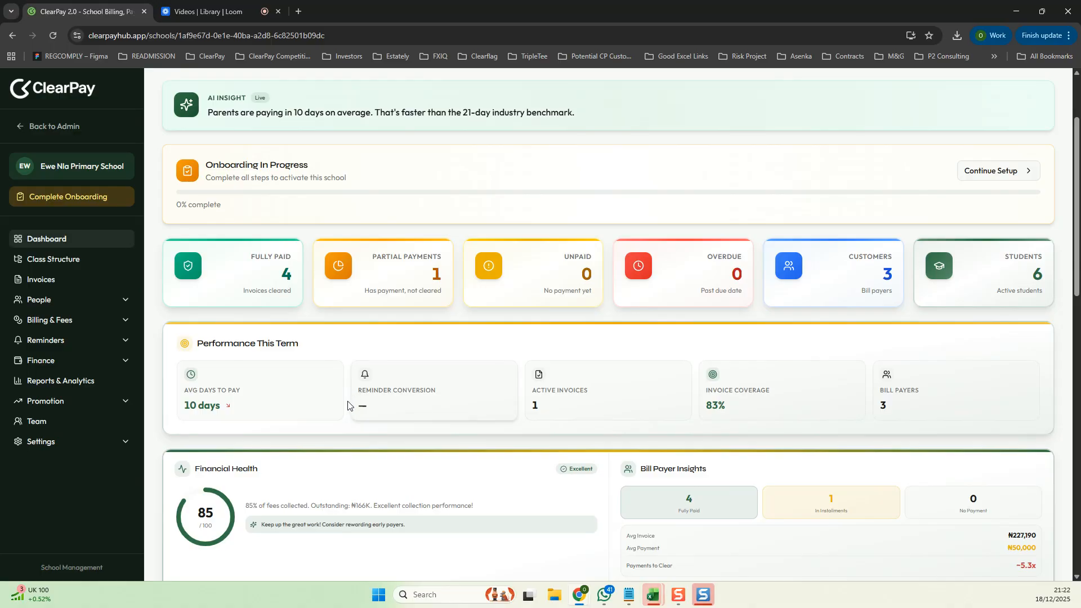
{"action": "scroll", "coordinate": [349, 397], "scroll_direction": "down", "scroll_amount": 1}
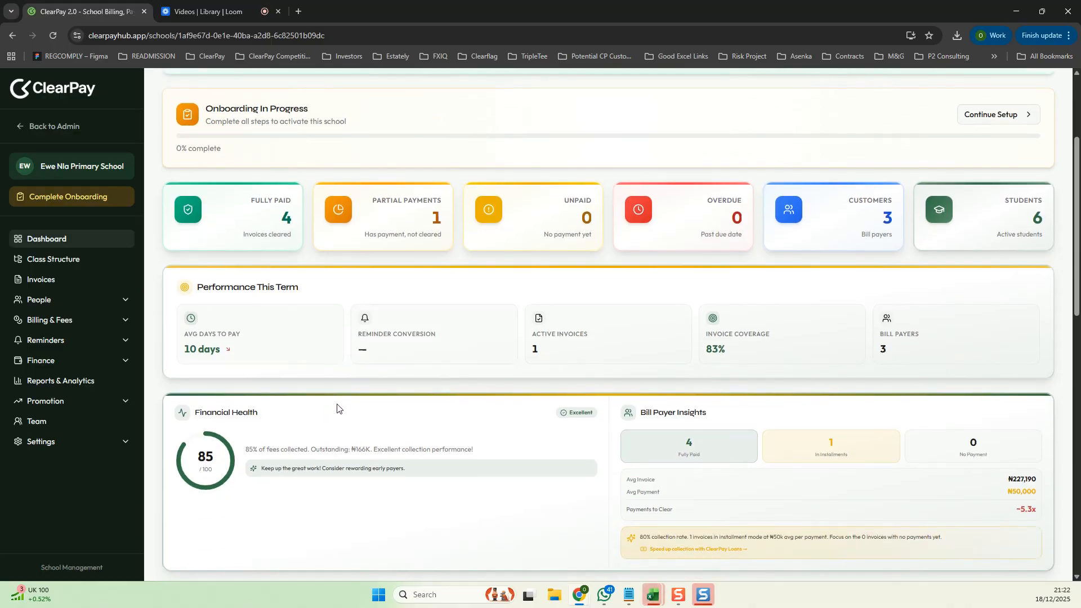
{"action": "scroll", "coordinate": [638, 419], "scroll_direction": "down", "scroll_amount": 4}
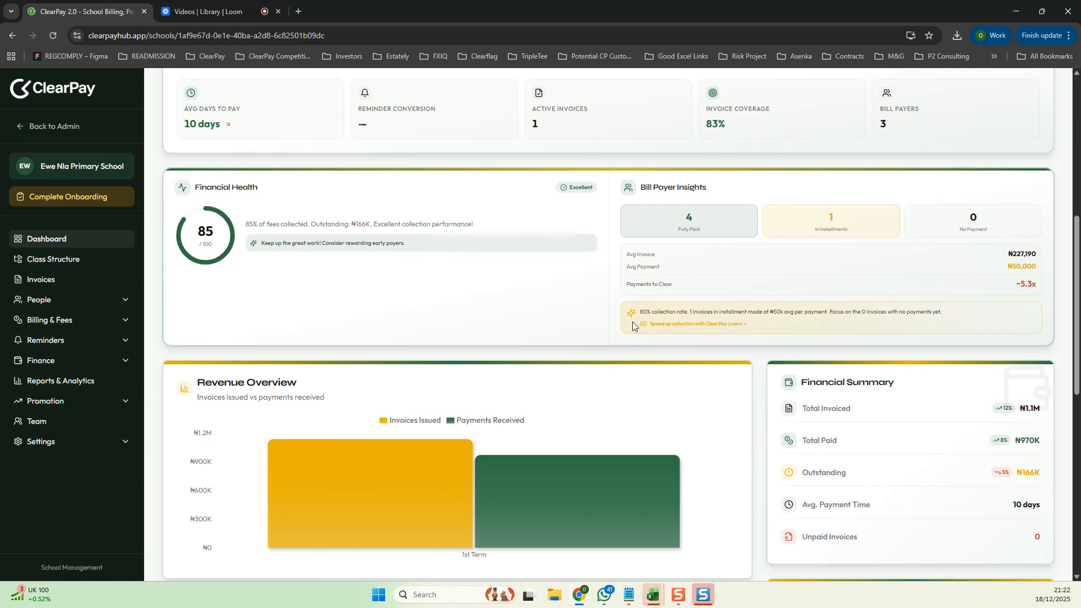
{"action": "scroll", "coordinate": [628, 329], "scroll_direction": "down", "scroll_amount": 3}
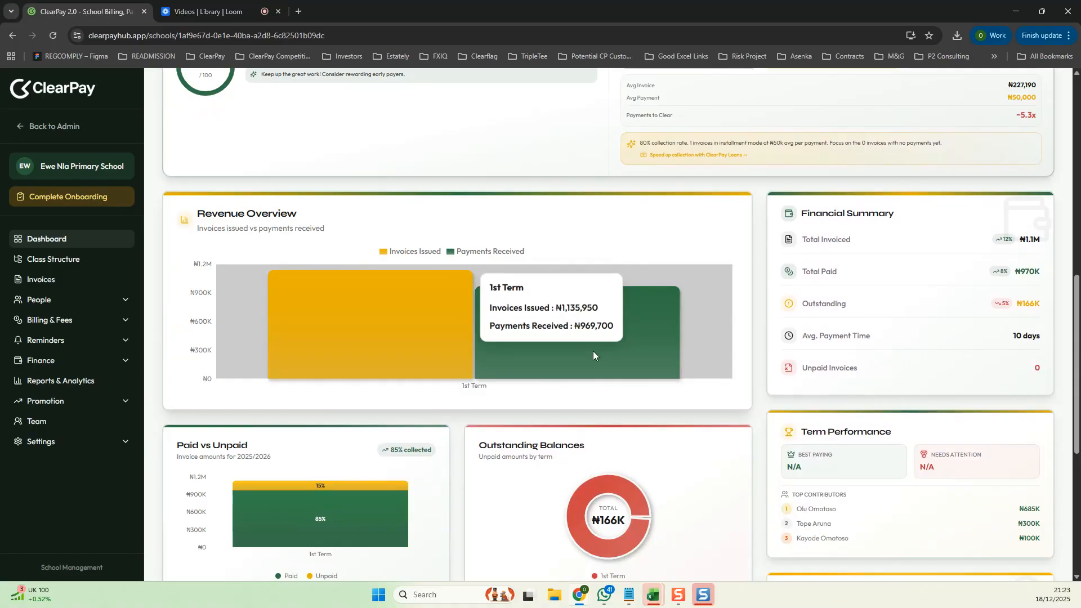
{"action": "scroll", "coordinate": [585, 352], "scroll_direction": "up", "scroll_amount": 3}
{"action": "scroll", "coordinate": [583, 352], "scroll_direction": "up", "scroll_amount": 4}
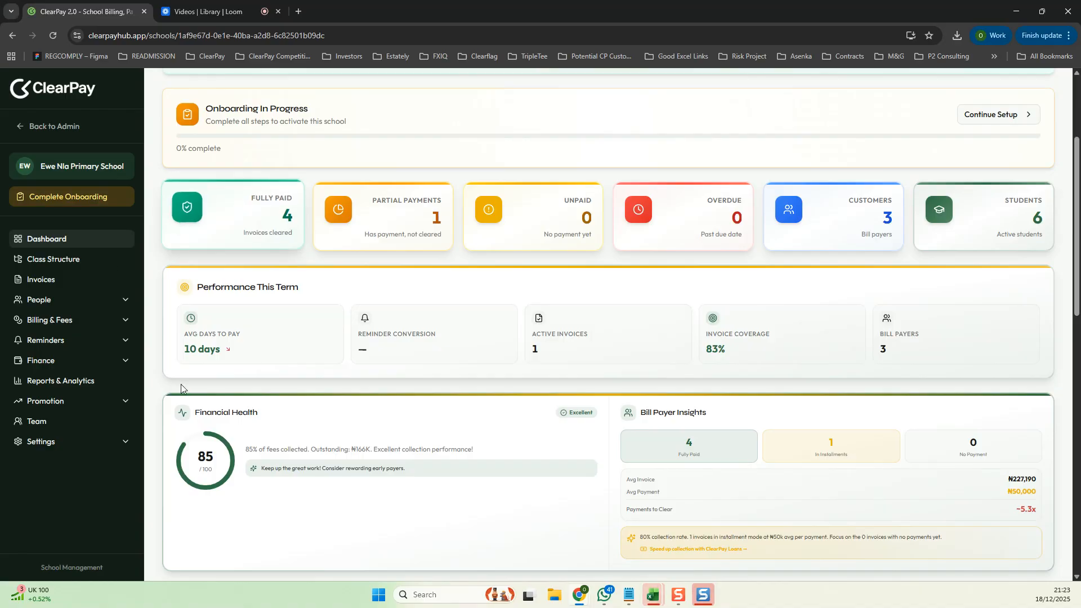
- Open the Bill Payers list, start adding a parent bill payer, and enter the payer's first and last name
{"action": "left_click", "coordinate": [130, 304]}
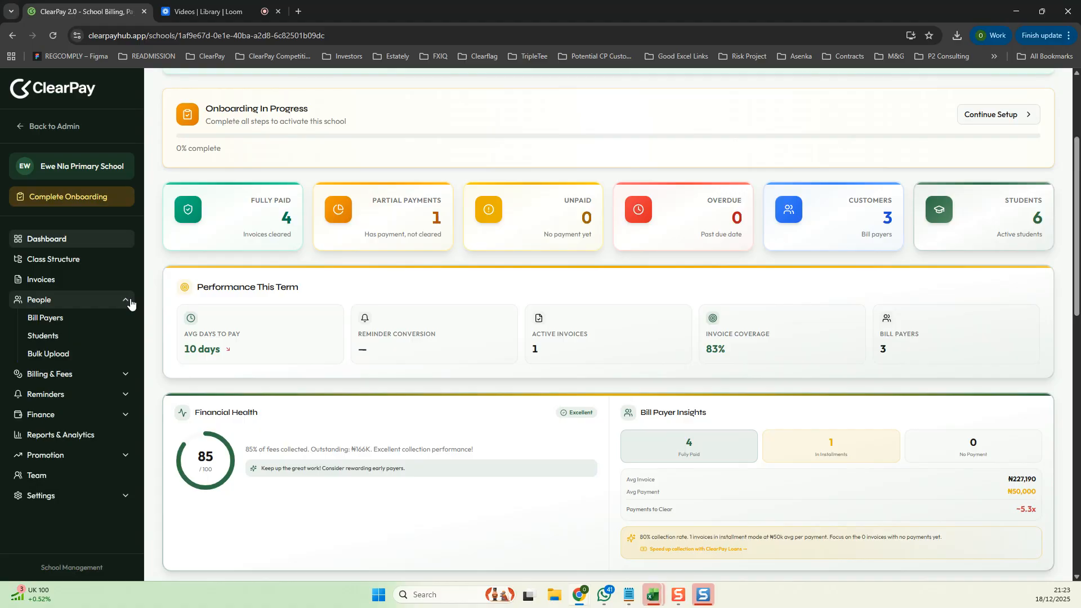
{"action": "left_click", "coordinate": [58, 319]}
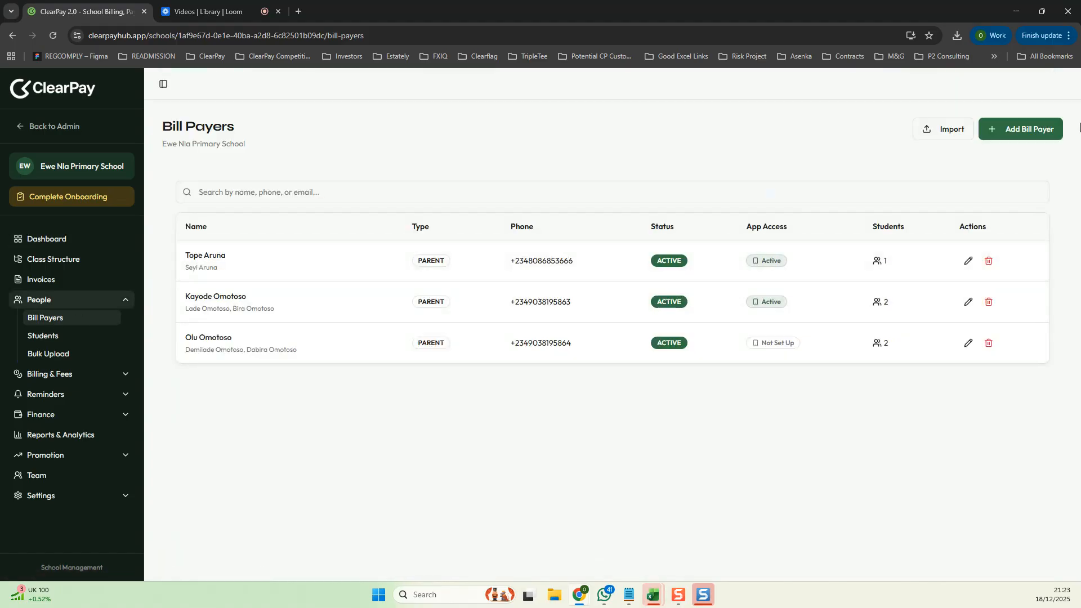
{"action": "left_click", "coordinate": [1021, 129]}
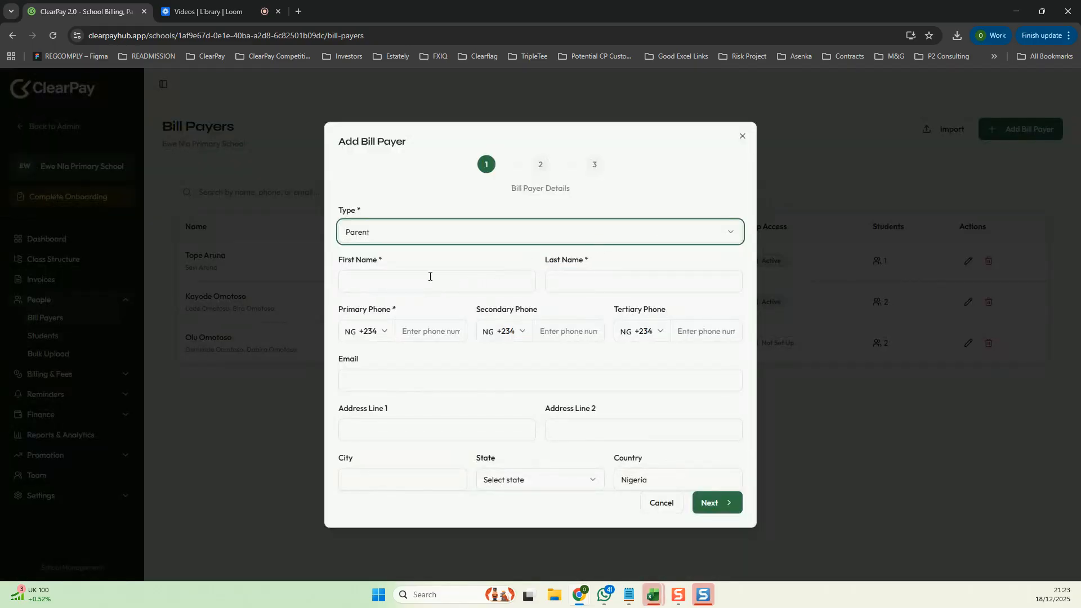
{"action": "left_click", "coordinate": [424, 272]}
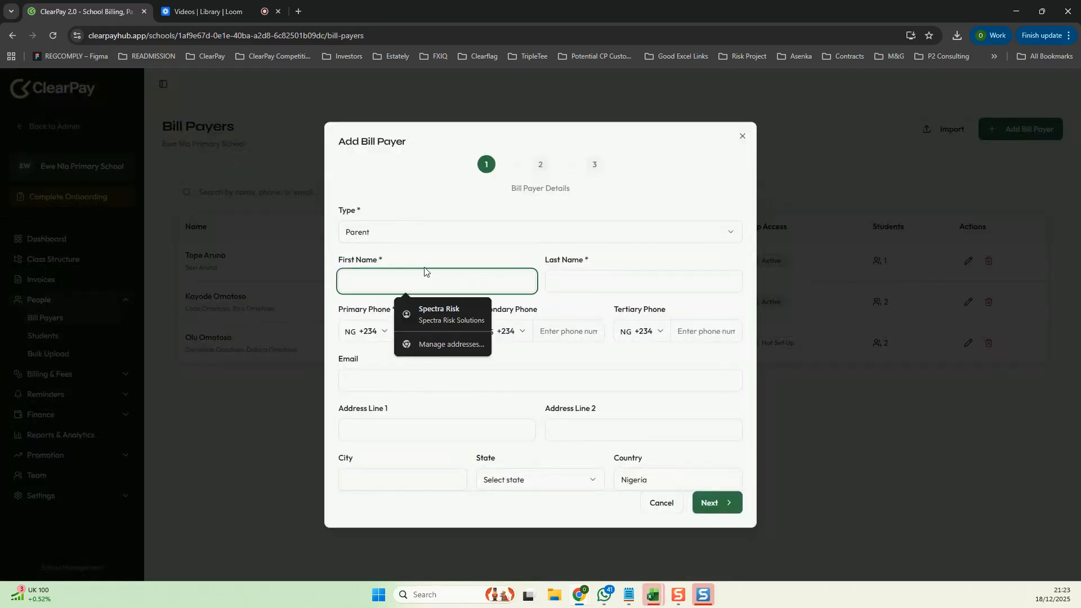
{"action": "type", "text": "This"}
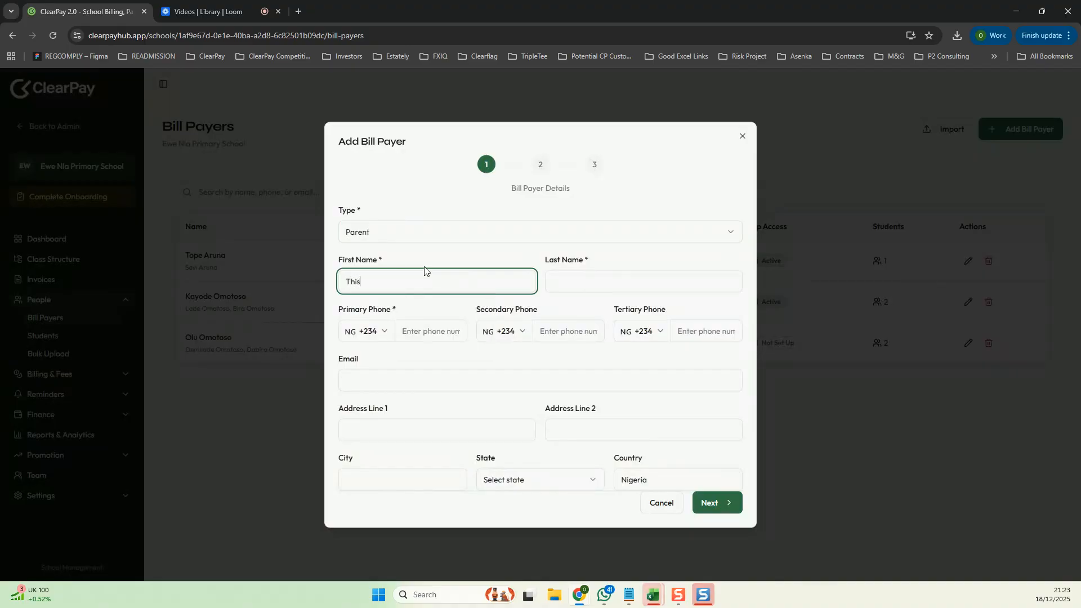
{"action": "key", "text": "Tab"}
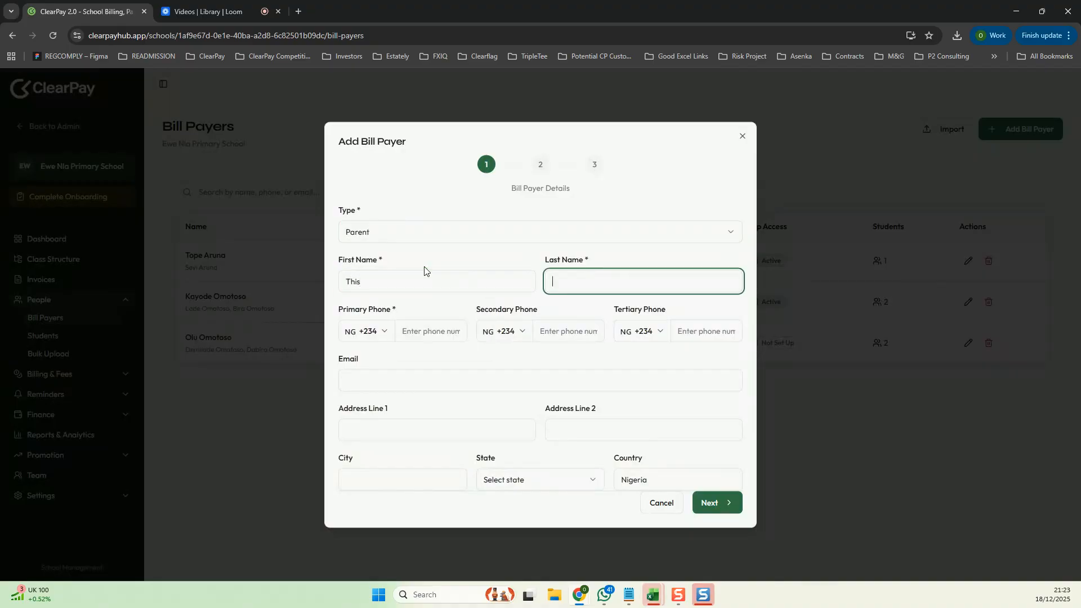
{"action": "type", "text": "Tet"}
{"action": "type", "text": "st"}
- Enter the bill payer's primary phone number and continue to the students stage
{"action": "left_click", "coordinate": [409, 337]}
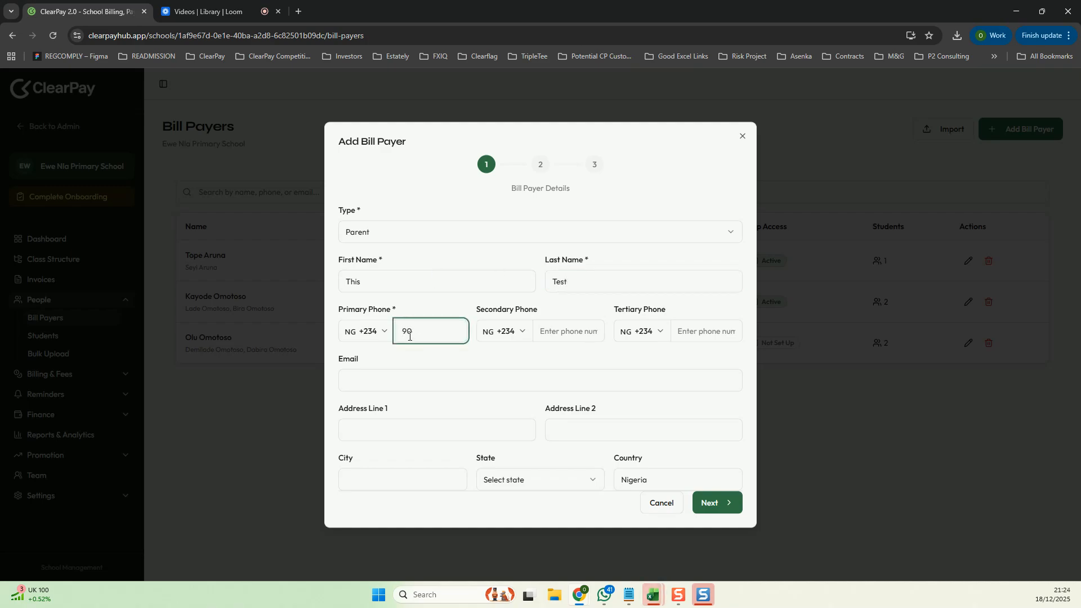
{"action": "left_click", "coordinate": [706, 503]}
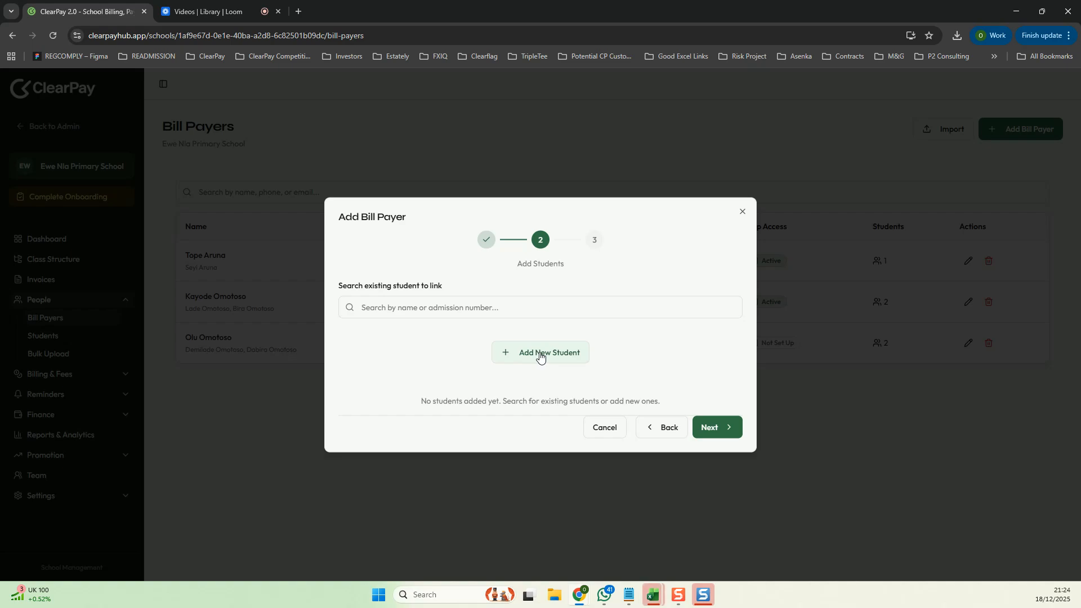
- Add a new student with first and last name, session 2025/2026 and class NURSERY 1, then continue to fee templates
{"action": "left_click", "coordinate": [540, 355]}
{"action": "left_click", "coordinate": [473, 326]}
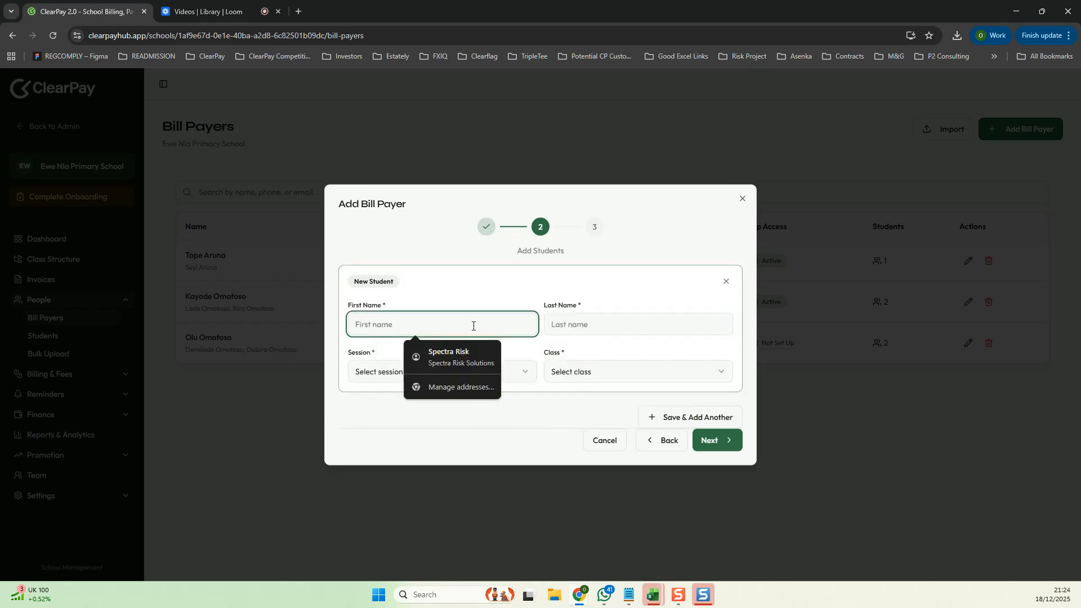
{"action": "type", "text": "Test"}
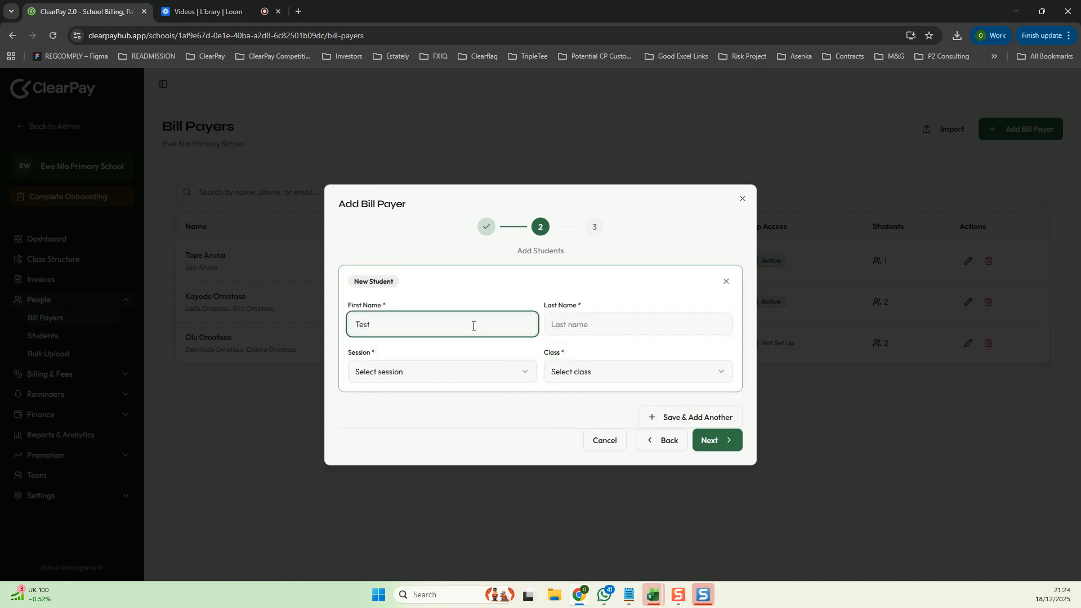
{"action": "key", "text": "Tab"}
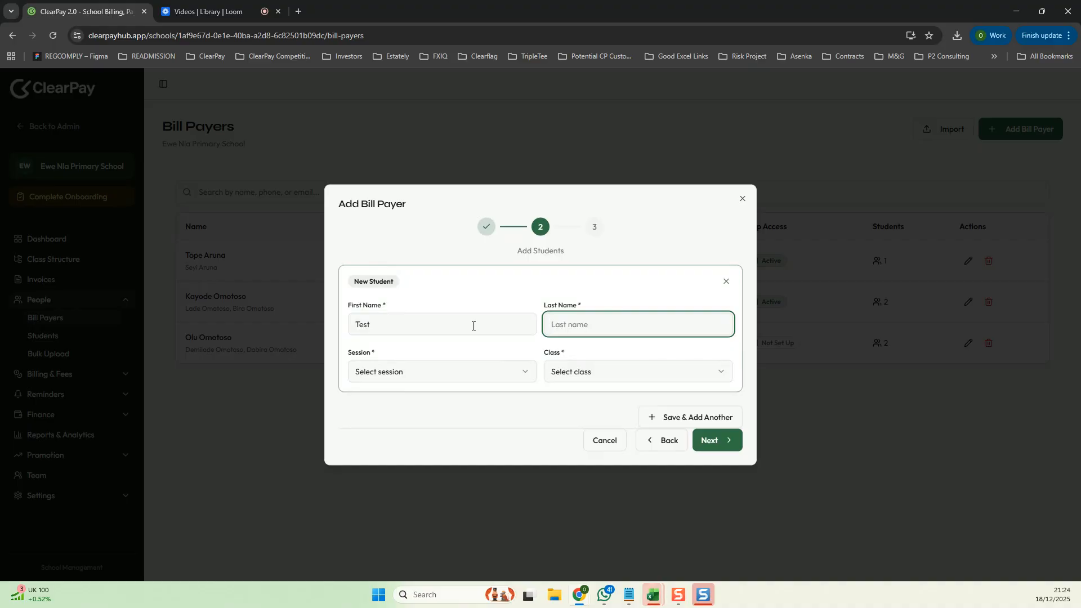
{"action": "type", "text": "One"}
{"action": "left_click", "coordinate": [471, 377]}
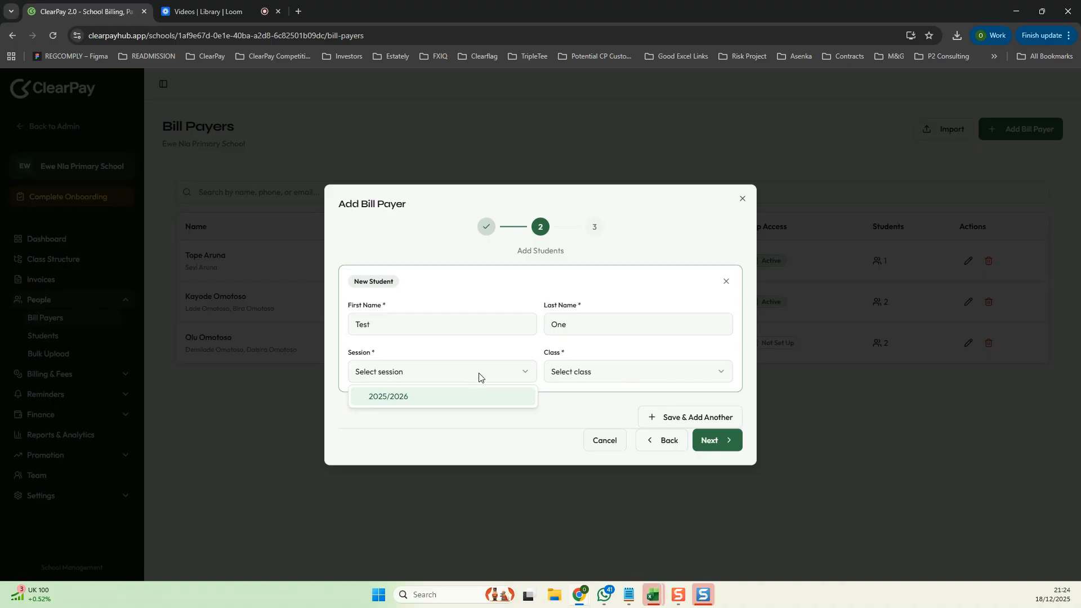
{"action": "left_click", "coordinate": [400, 397]}
{"action": "left_click", "coordinate": [582, 373]}
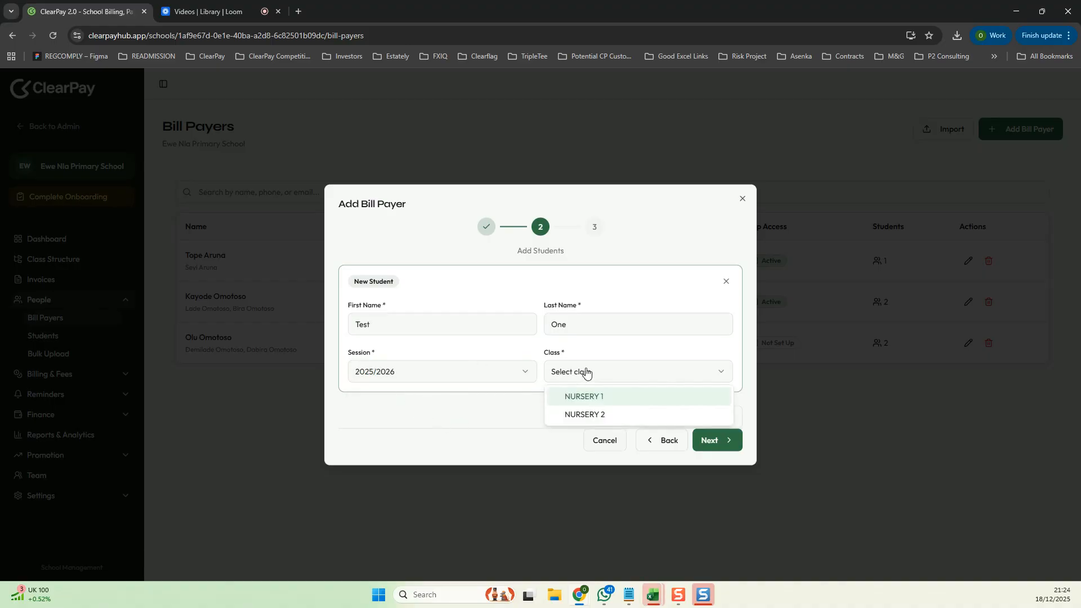
{"action": "left_click", "coordinate": [575, 395]}
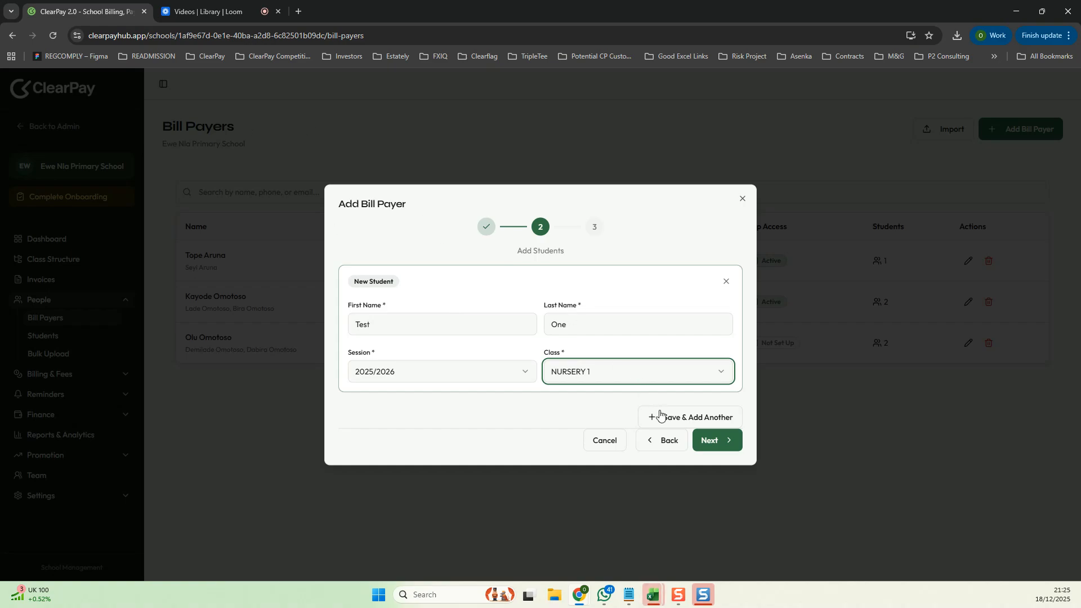
{"action": "left_click", "coordinate": [708, 440]}
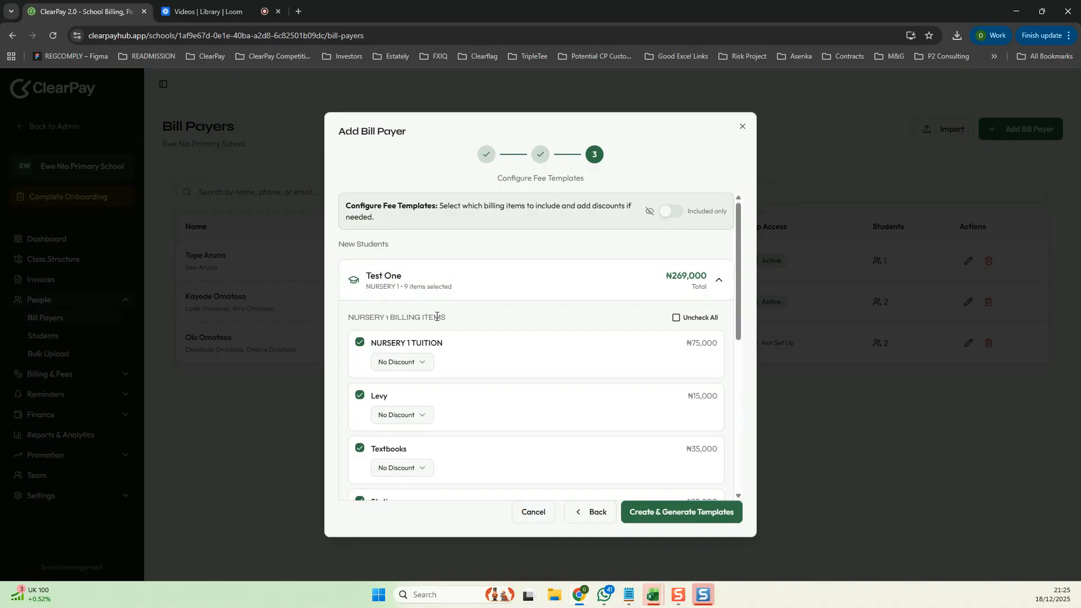
- Uncheck all NURSERY 1 billing items and all other items in the student's fee template
{"action": "scroll", "coordinate": [435, 318], "scroll_direction": "down", "scroll_amount": 3}
{"action": "scroll", "coordinate": [484, 311], "scroll_direction": "up", "scroll_amount": 3}
{"action": "left_click", "coordinate": [699, 318]}
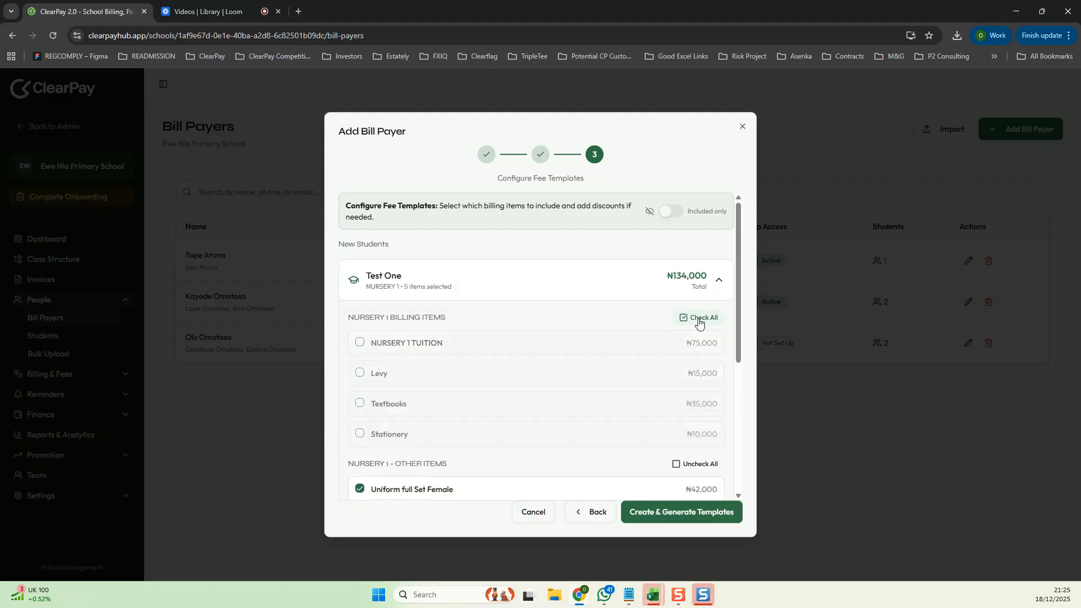
{"action": "scroll", "coordinate": [686, 304], "scroll_direction": "down", "scroll_amount": 1}
{"action": "scroll", "coordinate": [687, 315], "scroll_direction": "down", "scroll_amount": 2}
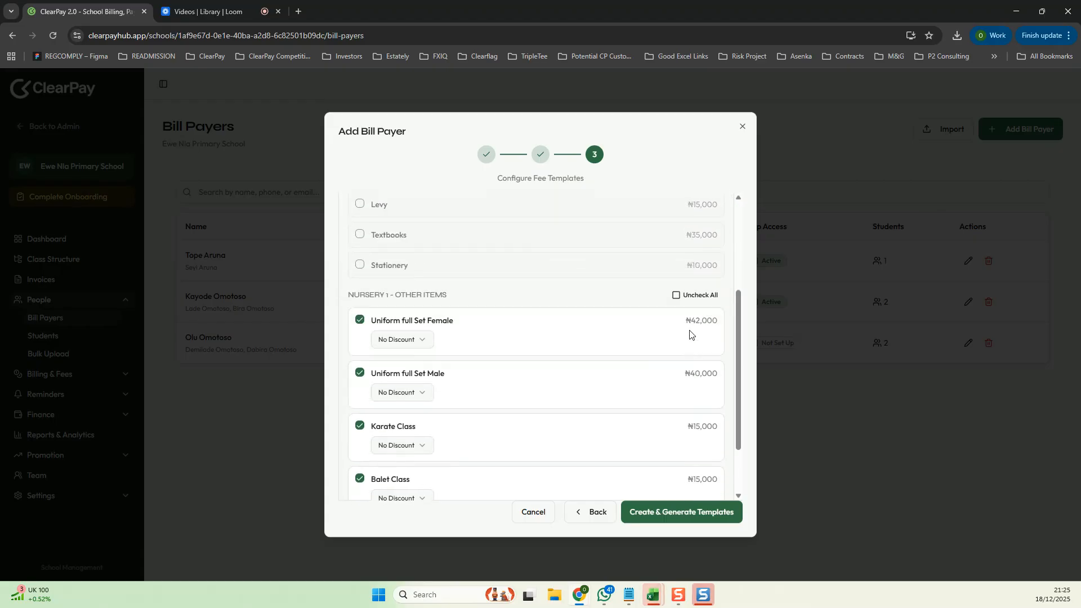
{"action": "left_click", "coordinate": [698, 294]}
{"action": "scroll", "coordinate": [550, 331], "scroll_direction": "up", "scroll_amount": 3}
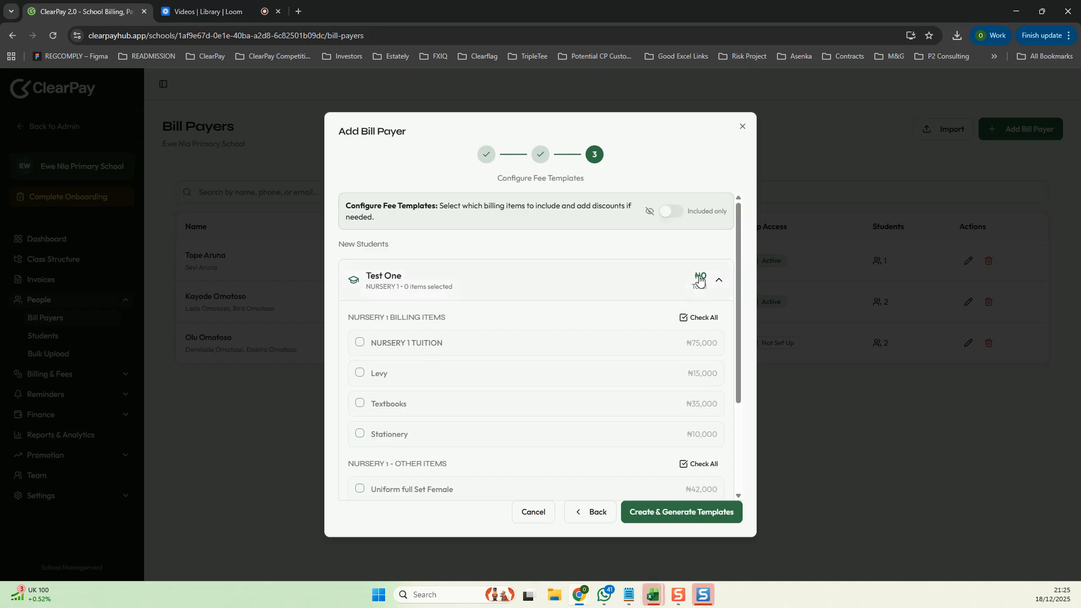
- Include NURSERY 1 TUITION, Levy, Textbooks and Uniform full Set Female, then create and generate the templates
{"action": "left_click", "coordinate": [361, 344]}
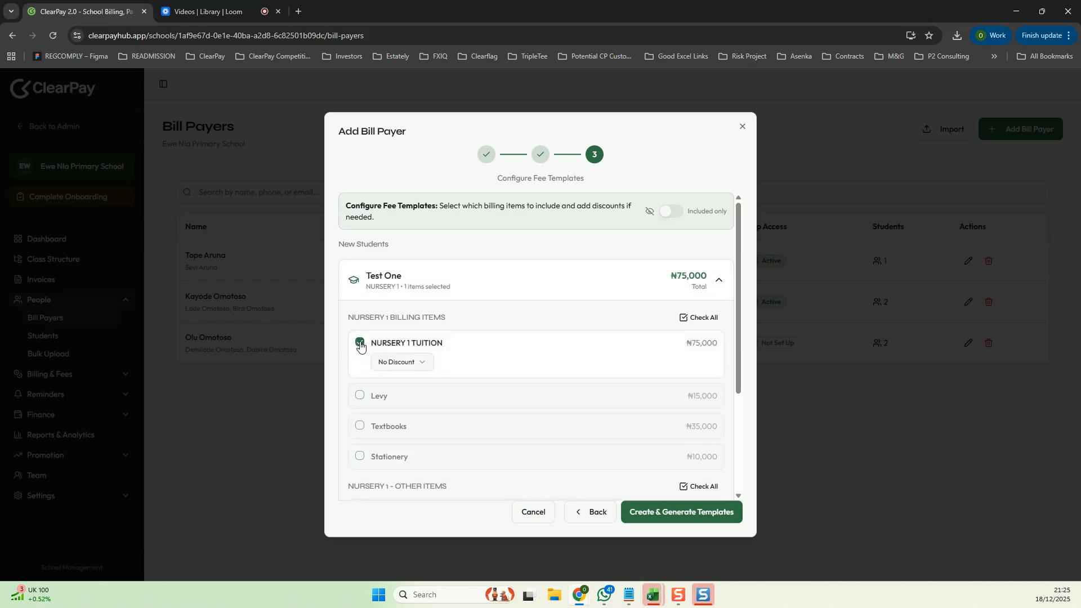
{"action": "left_click", "coordinate": [360, 396]}
{"action": "scroll", "coordinate": [402, 380], "scroll_direction": "down", "scroll_amount": 1}
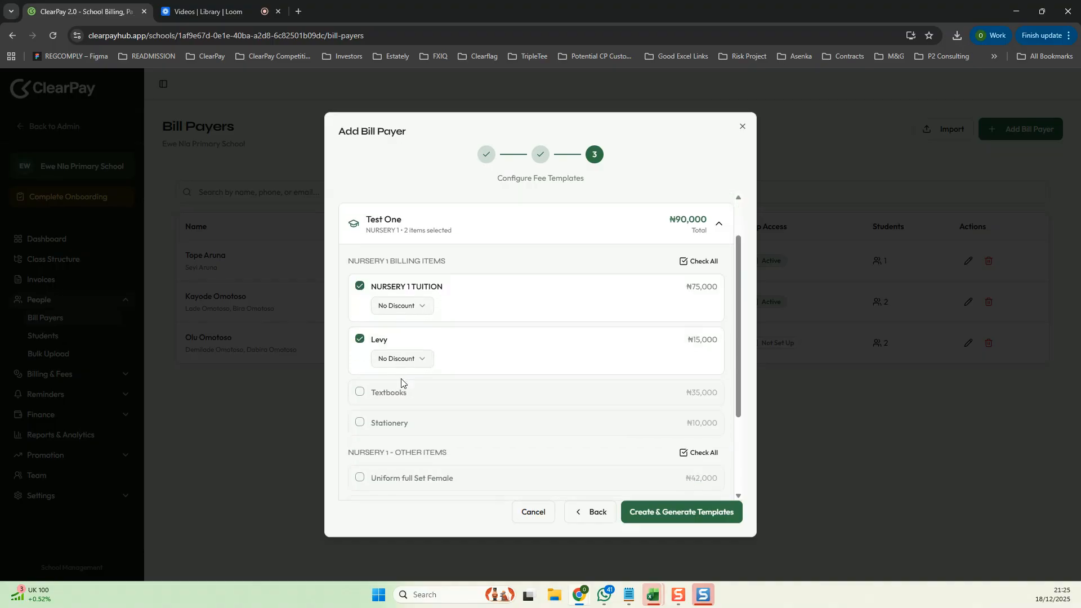
{"action": "left_click", "coordinate": [360, 393]}
{"action": "scroll", "coordinate": [363, 394], "scroll_direction": "down", "scroll_amount": 2}
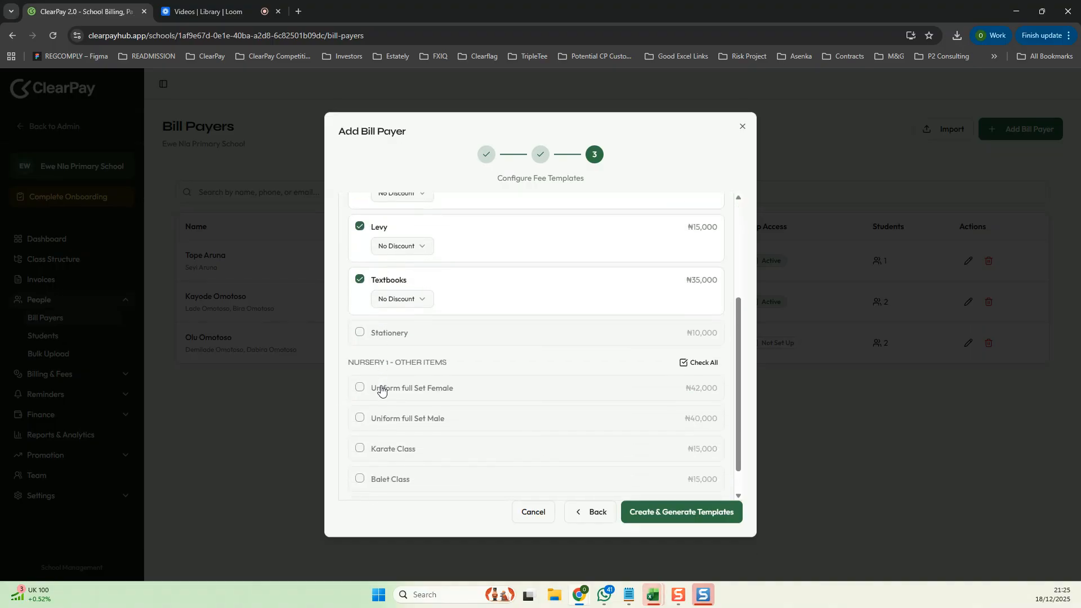
{"action": "left_click", "coordinate": [360, 388]}
{"action": "scroll", "coordinate": [556, 348], "scroll_direction": "up", "scroll_amount": 3}
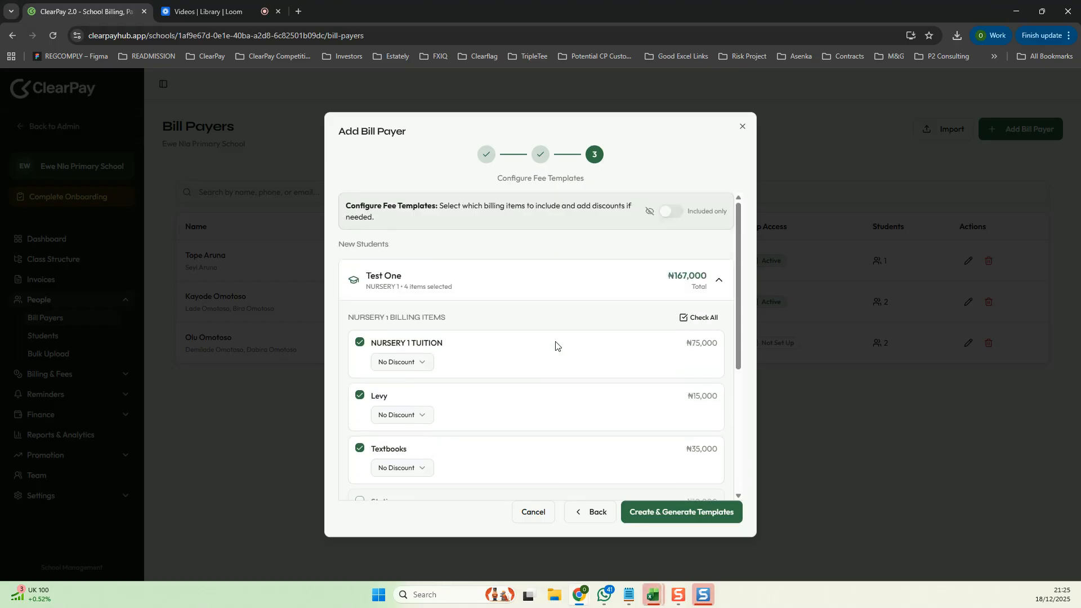
{"action": "left_click", "coordinate": [656, 513]}
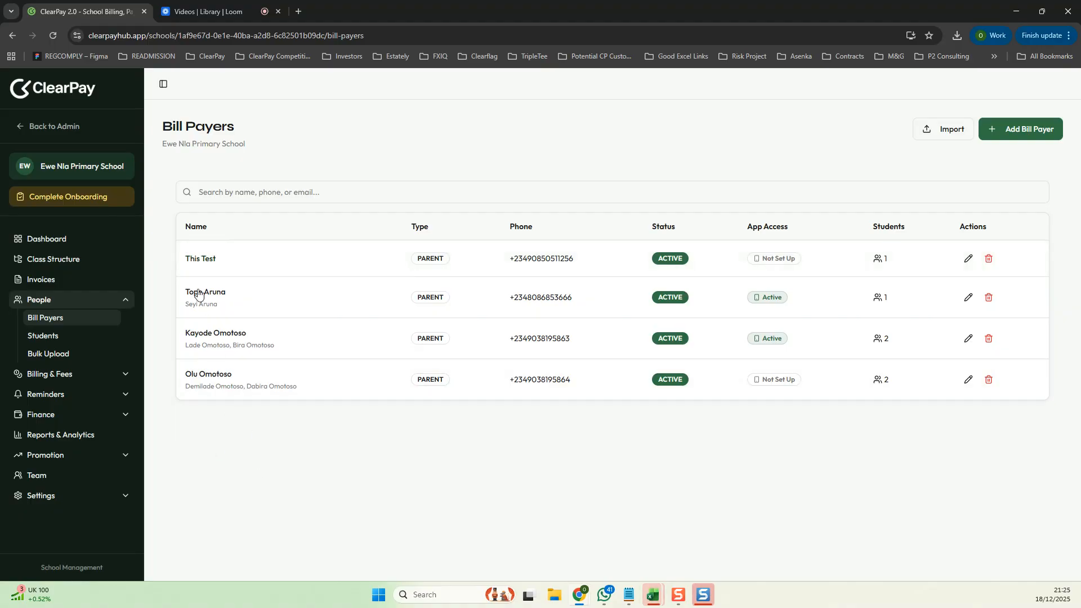
- Open the new student's profile from the Students list and review its fee template
{"action": "left_click", "coordinate": [46, 340]}
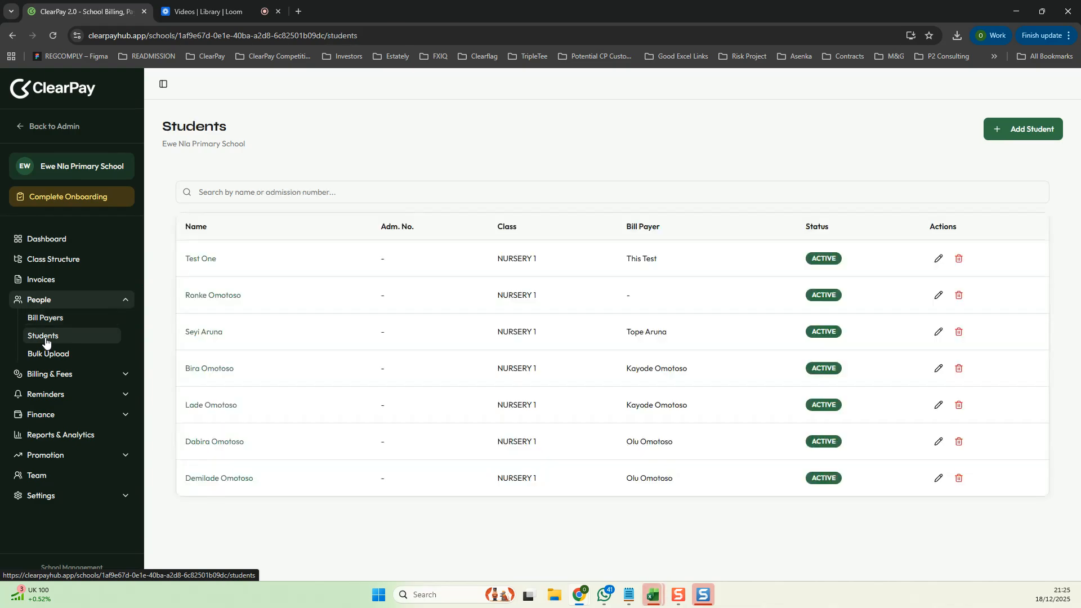
{"action": "left_click", "coordinate": [210, 261]}
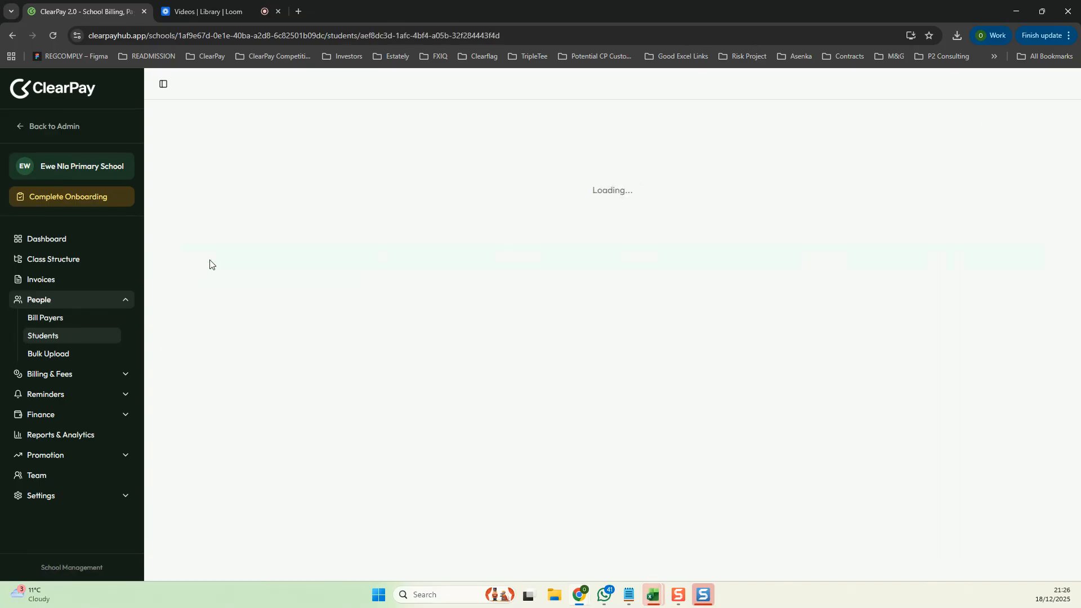
{"action": "scroll", "coordinate": [375, 360], "scroll_direction": "down", "scroll_amount": 2}
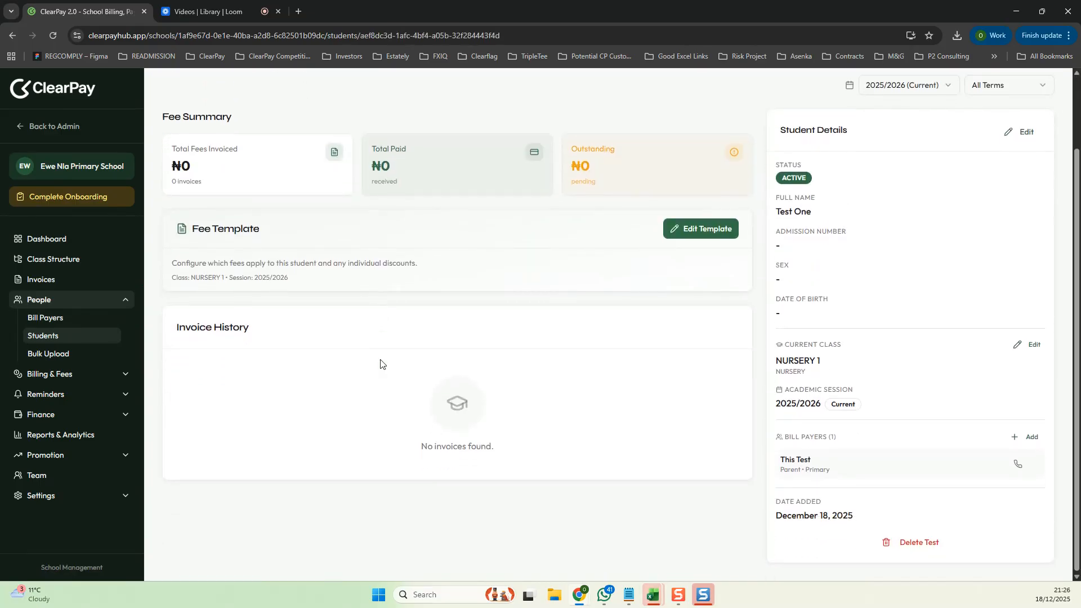
{"action": "scroll", "coordinate": [441, 354], "scroll_direction": "up", "scroll_amount": 1}
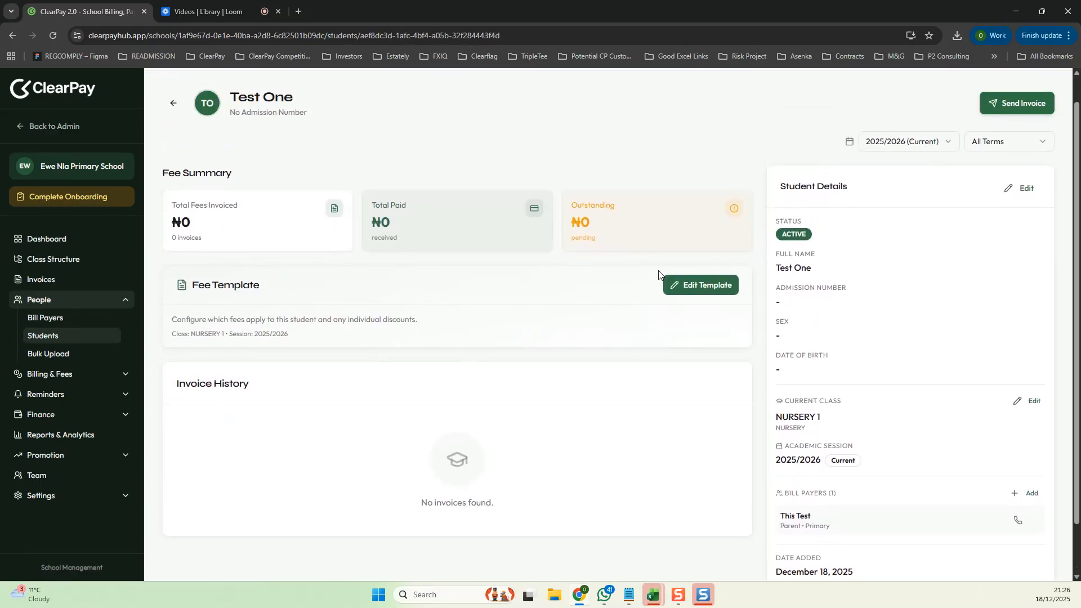
{"action": "left_click", "coordinate": [709, 285]}
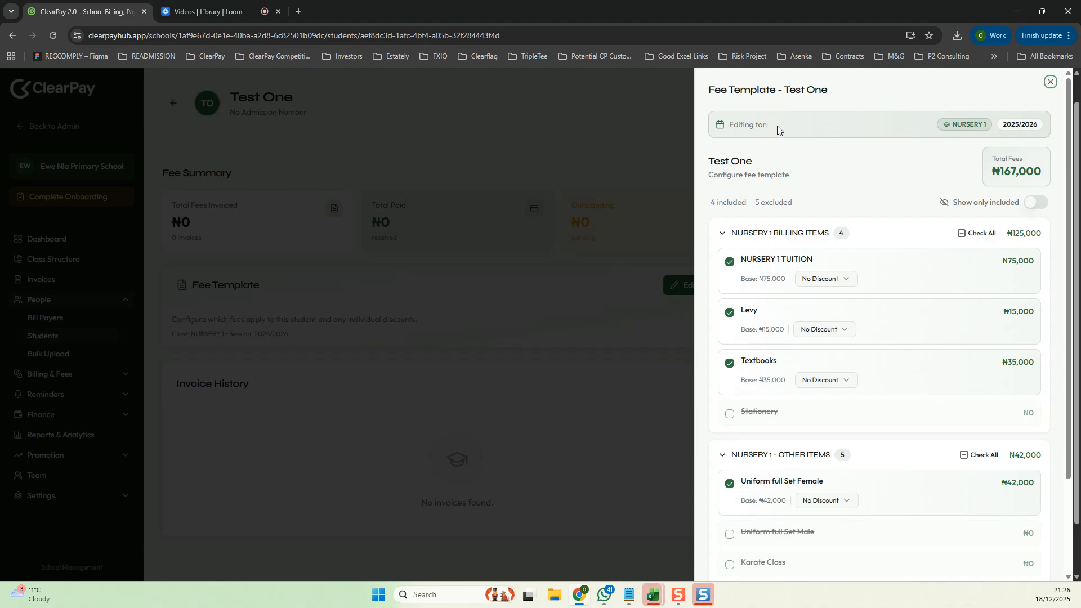
{"action": "left_click", "coordinate": [1051, 81]}
{"action": "scroll", "coordinate": [507, 264], "scroll_direction": "down", "scroll_amount": 1}
{"action": "scroll", "coordinate": [498, 275], "scroll_direction": "up", "scroll_amount": 2}
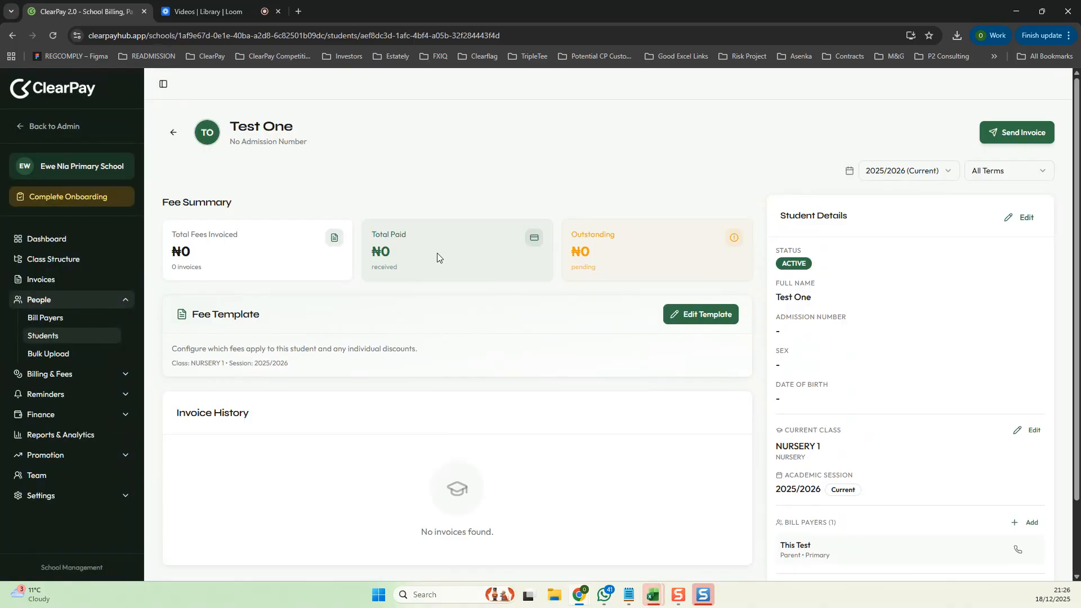
- Start an automated invoice generation and set its selection mode to Select by Parent
{"action": "left_click", "coordinate": [58, 283]}
{"action": "scroll", "coordinate": [268, 299], "scroll_direction": "down", "scroll_amount": 3}
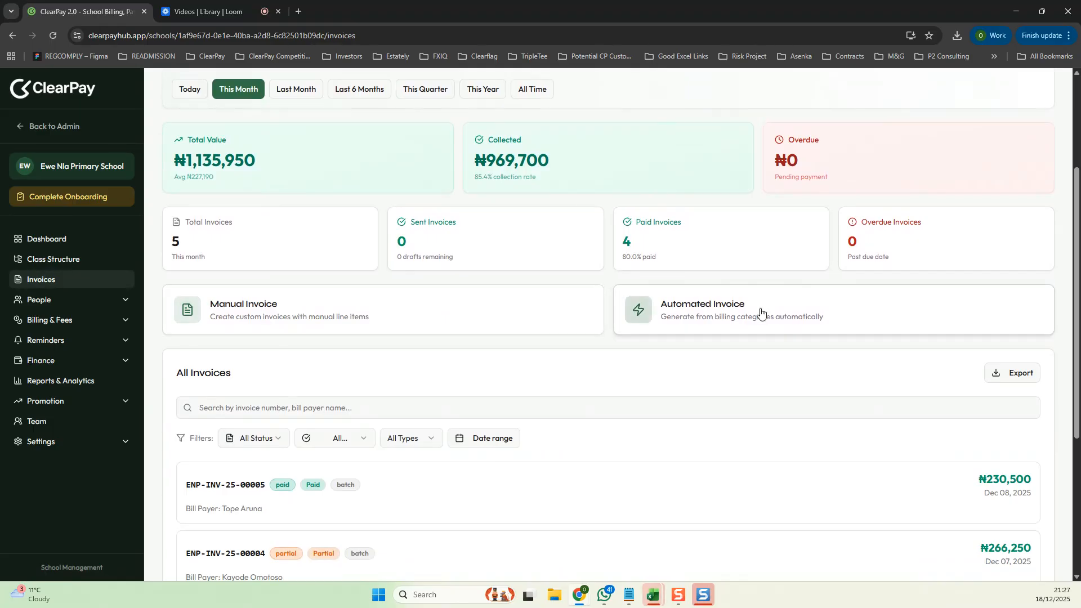
{"action": "left_click", "coordinate": [725, 313]}
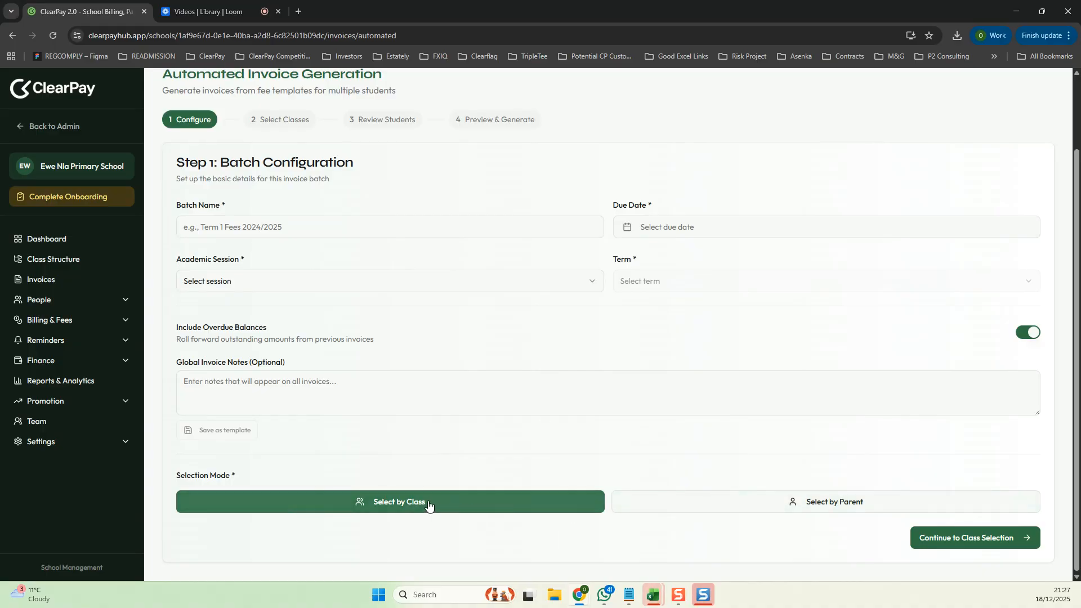
{"action": "left_click", "coordinate": [776, 508]}
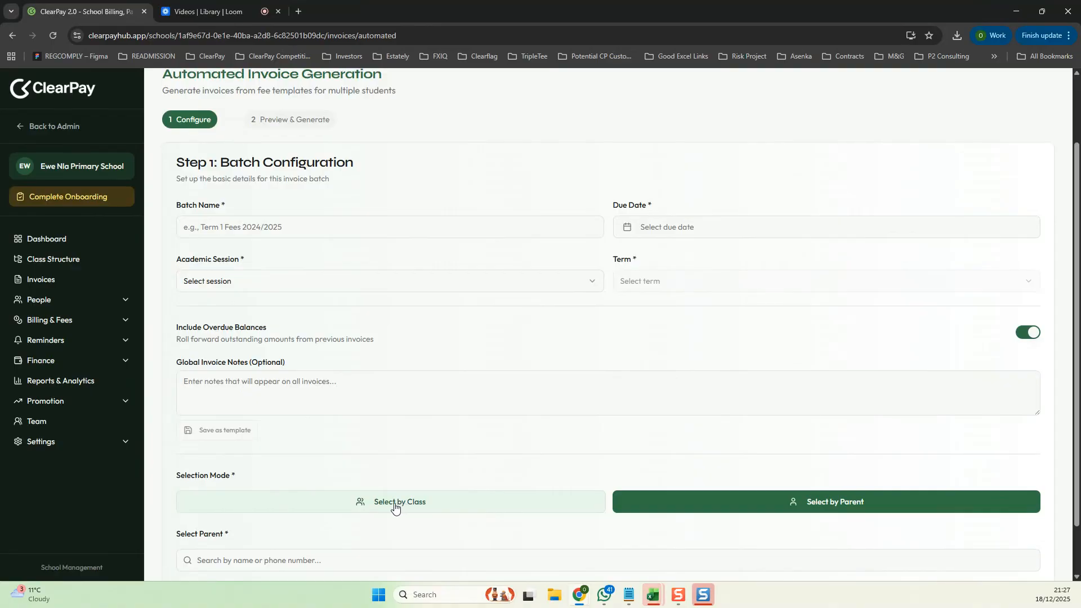
- Name the invoice batch Test 1 and set its due date to December 25th, 2025
{"action": "left_click", "coordinate": [329, 223]}
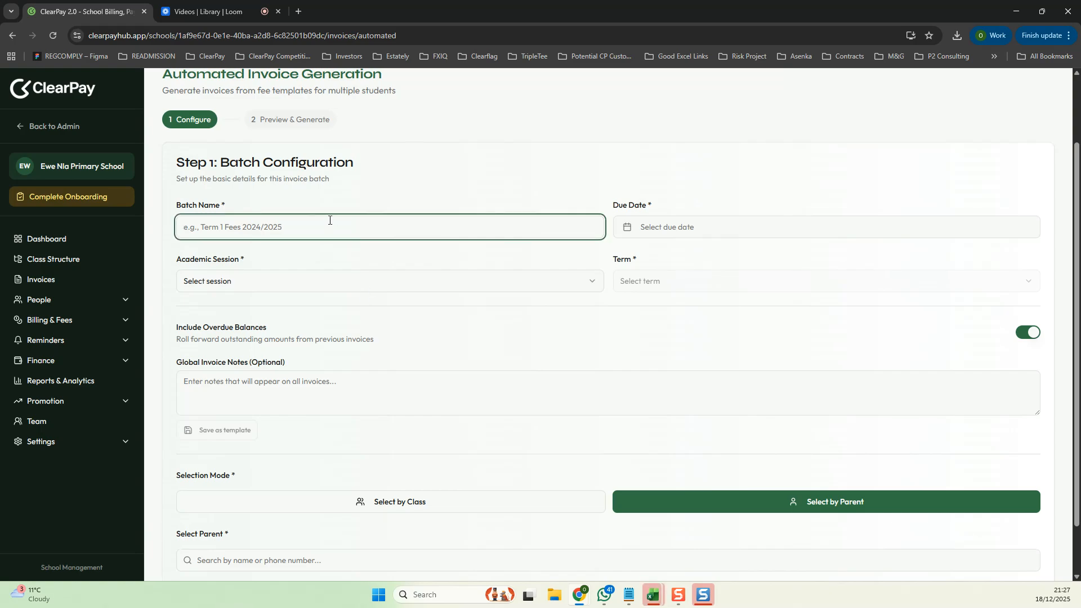
{"action": "type", "text": "Test 1"}
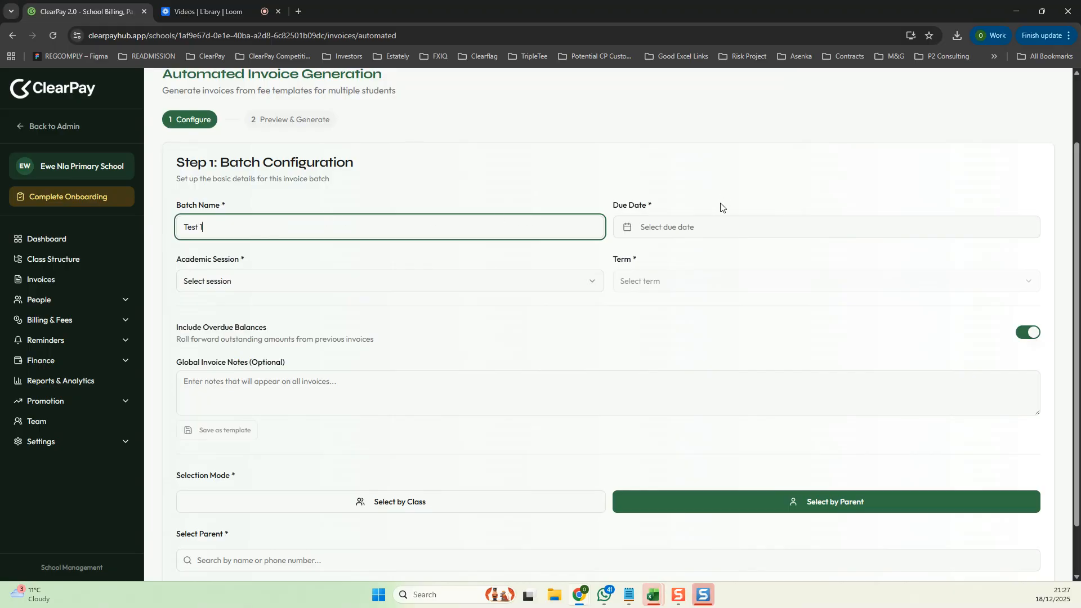
{"action": "left_click", "coordinate": [685, 228]}
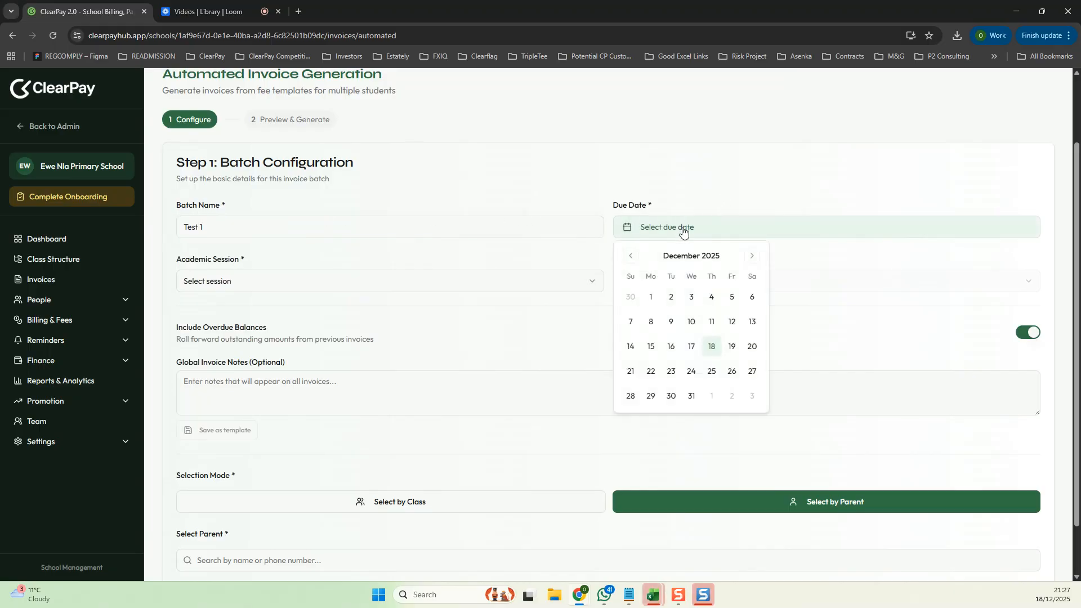
{"action": "left_click", "coordinate": [713, 371]}
{"action": "left_click", "coordinate": [813, 314]}
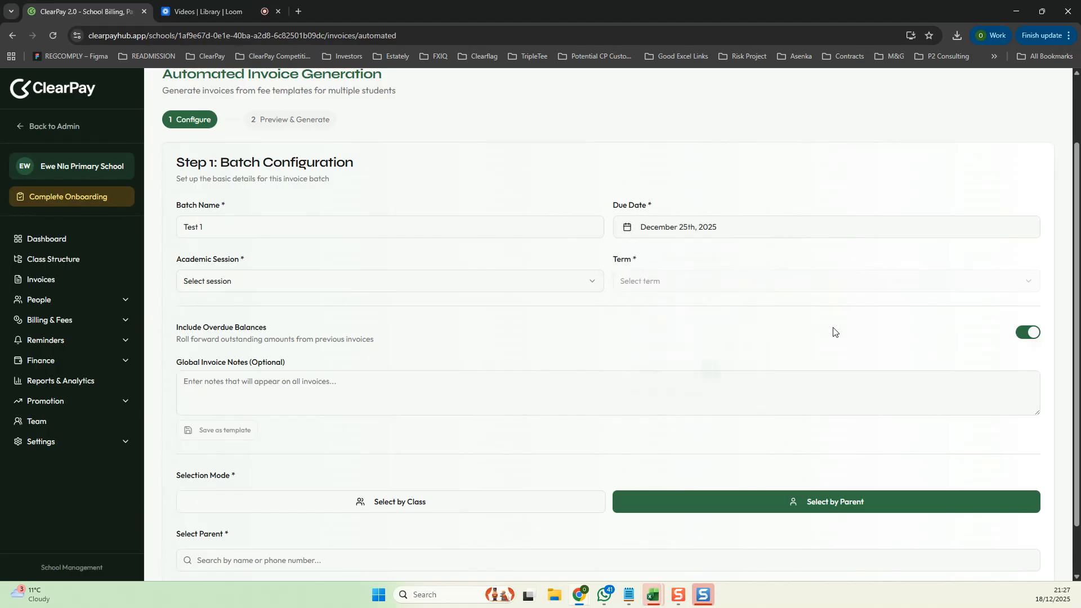
- Set the batch's academic session to 2025/2026 and its term to 1st Term
{"action": "left_click", "coordinate": [252, 282]}
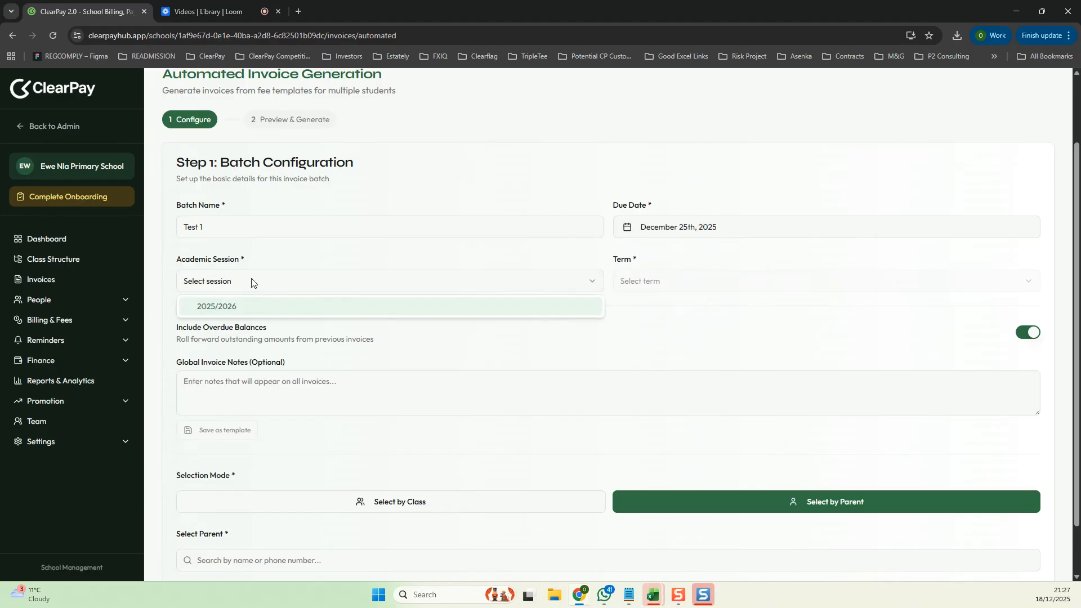
{"action": "left_click", "coordinate": [243, 308]}
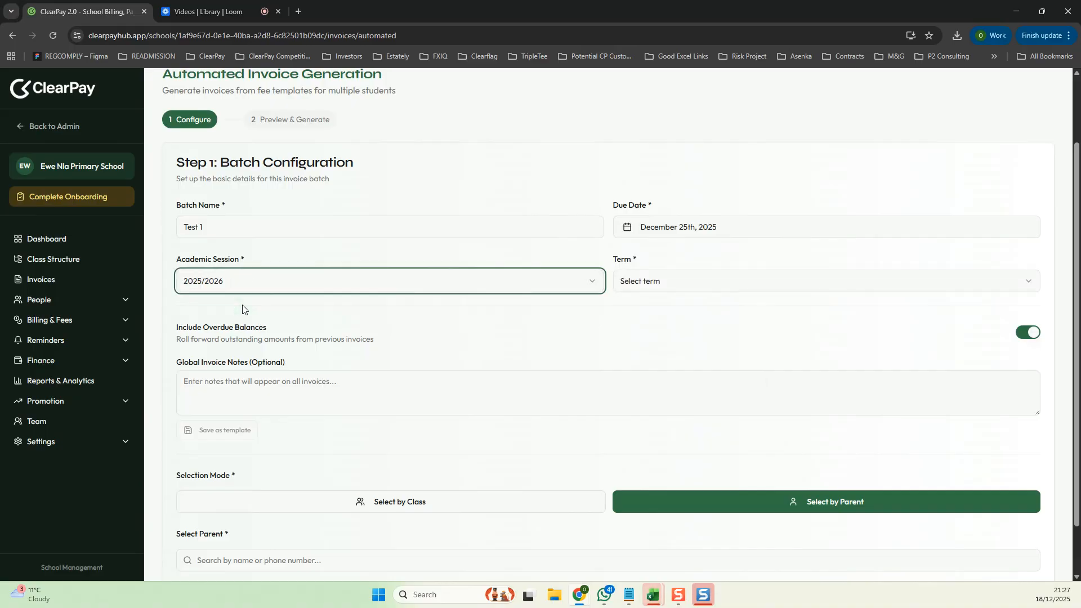
{"action": "left_click", "coordinate": [658, 288]}
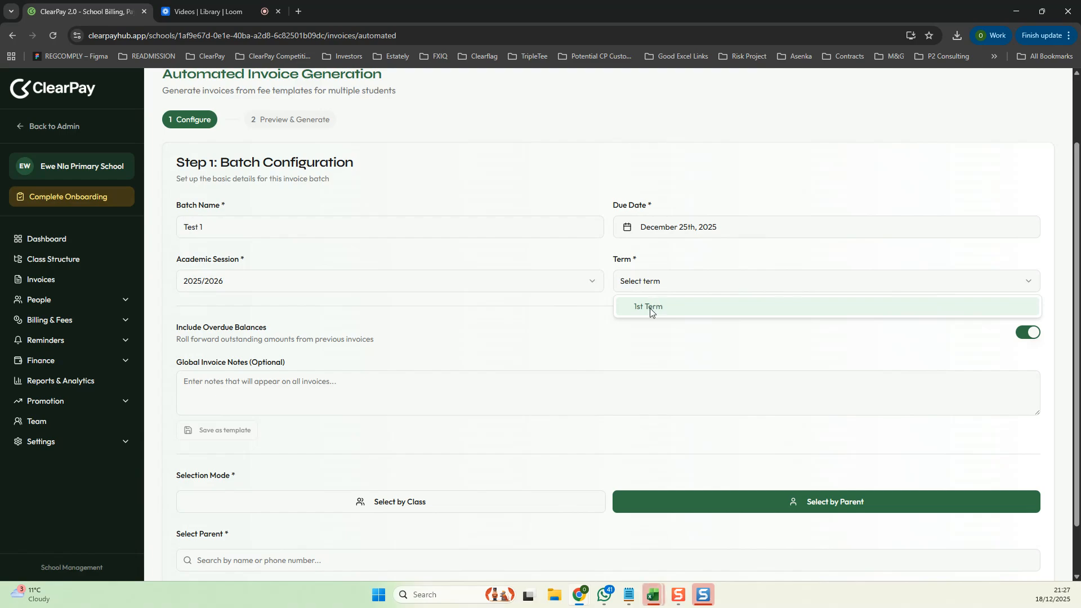
{"action": "left_click", "coordinate": [650, 307]}
{"action": "scroll", "coordinate": [509, 336], "scroll_direction": "down", "scroll_amount": 1}
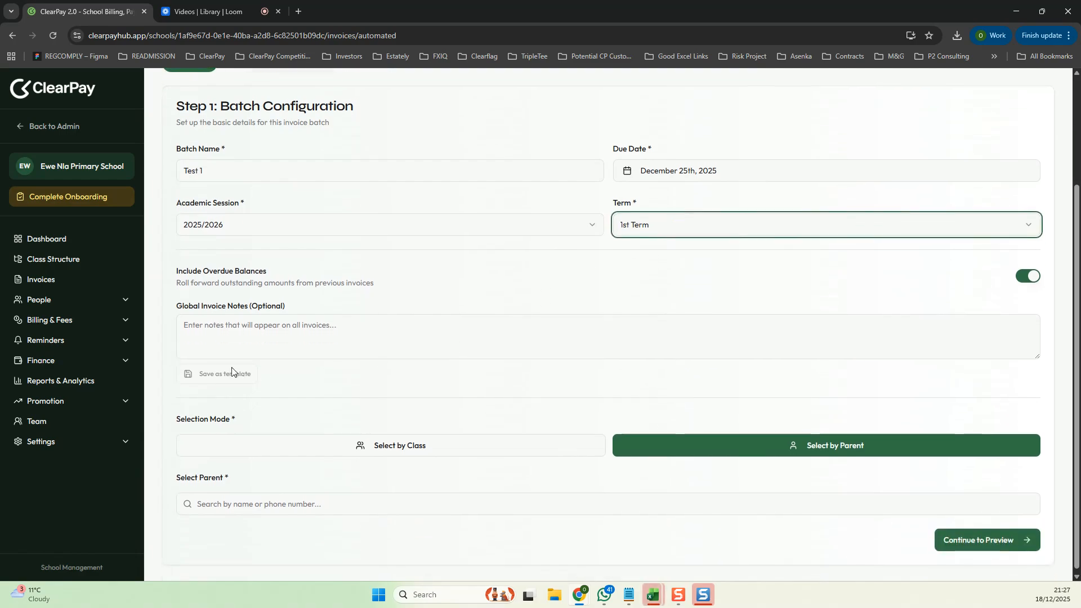
{"action": "left_click", "coordinate": [217, 336]}
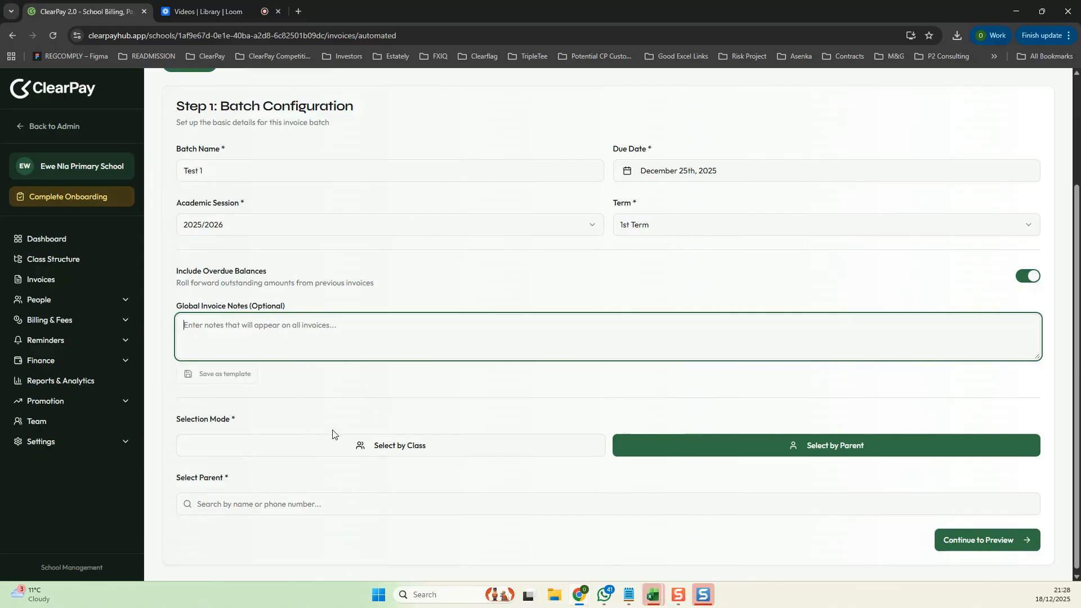
{"action": "left_click", "coordinate": [393, 447]}
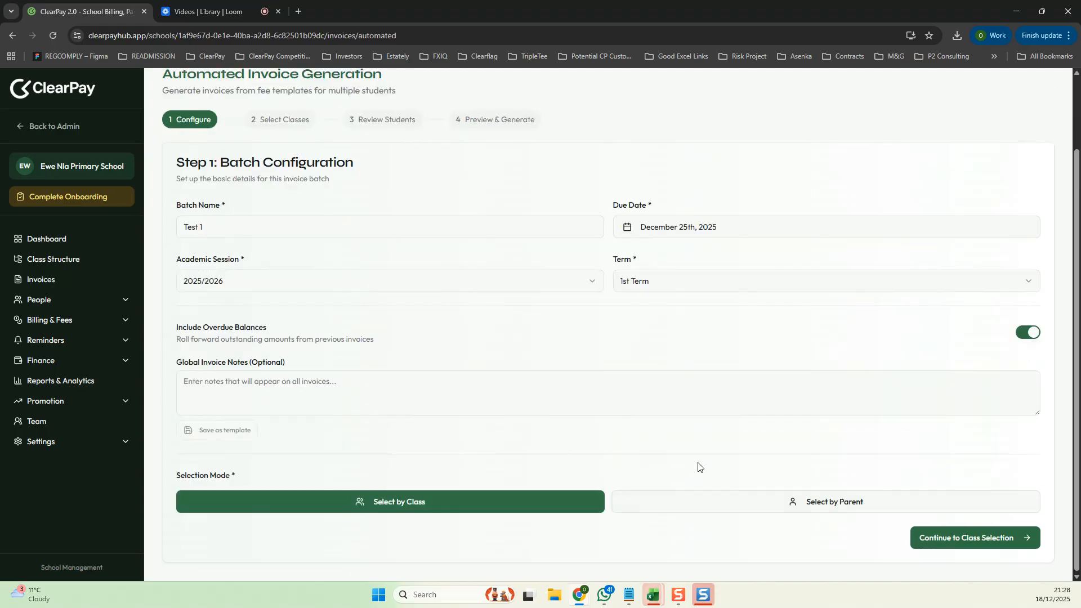
{"action": "left_click", "coordinate": [944, 540]}
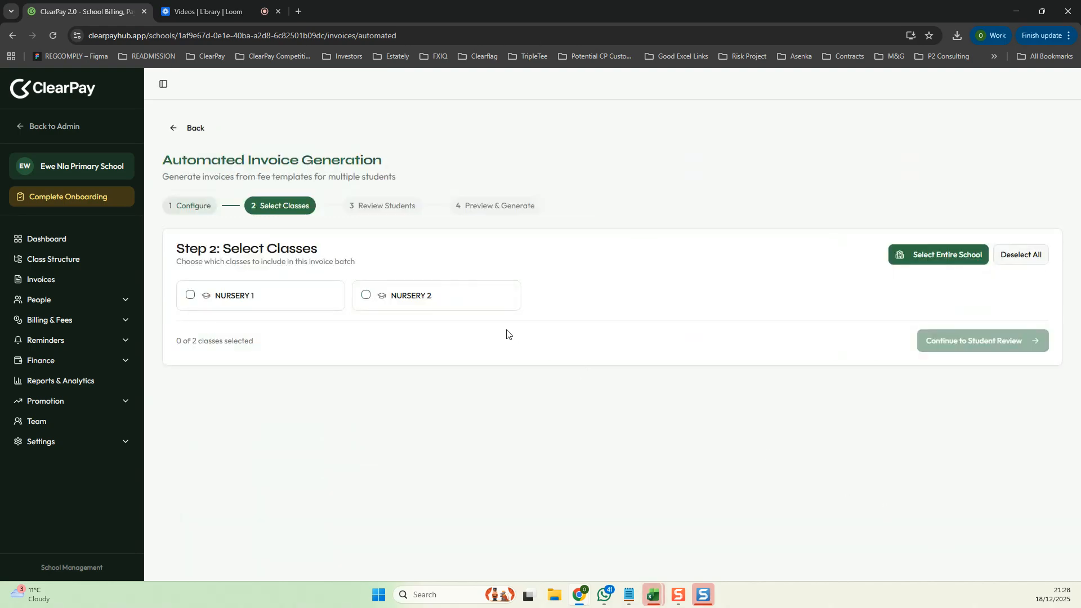
{"action": "left_click", "coordinate": [191, 297]}
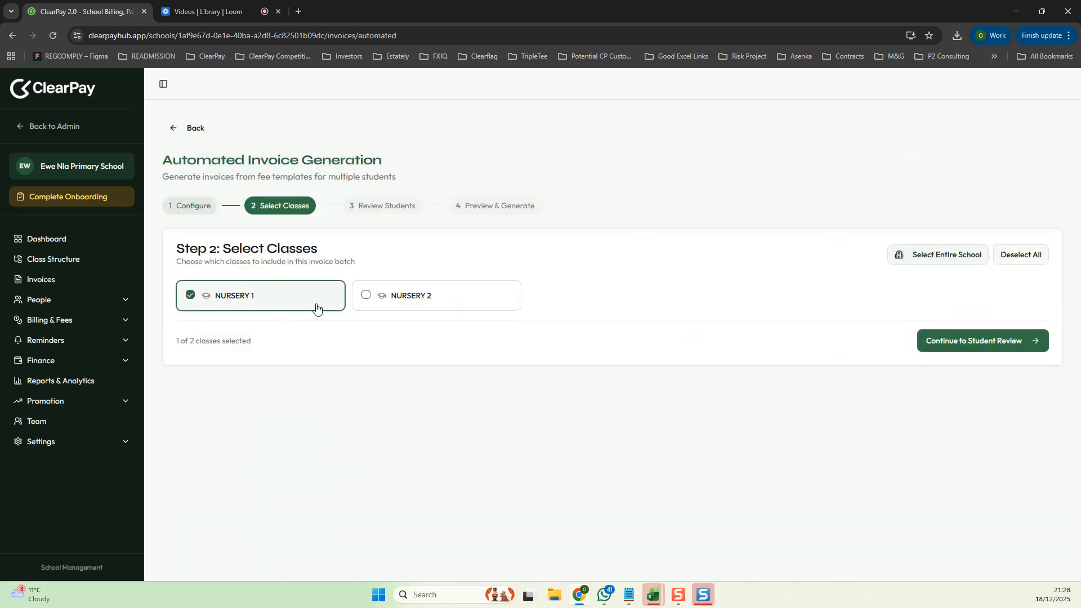
{"action": "left_click", "coordinate": [367, 295]}
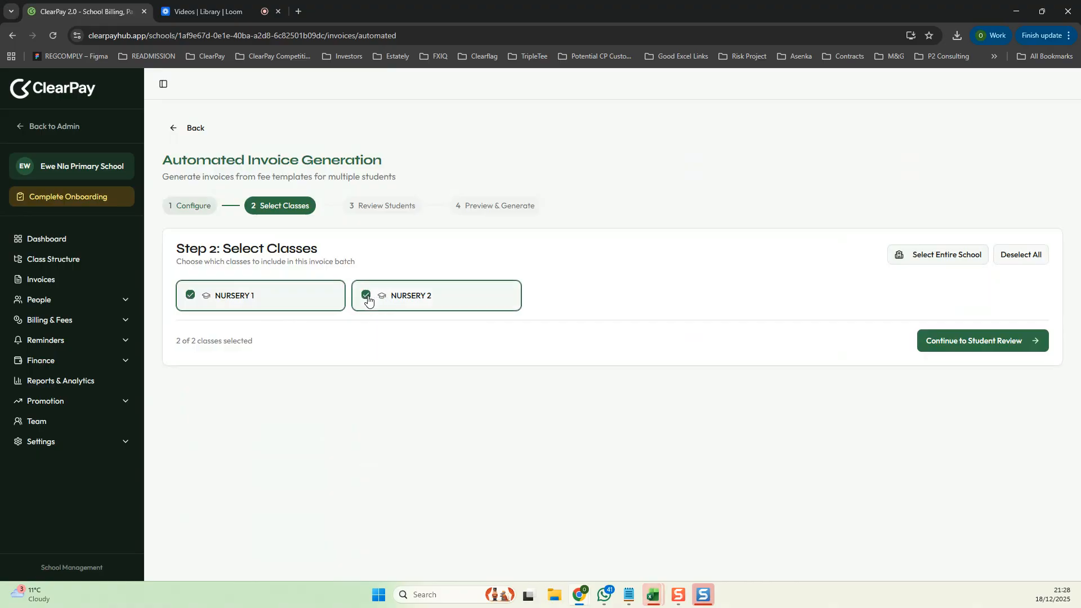
{"action": "left_click", "coordinate": [192, 128]}
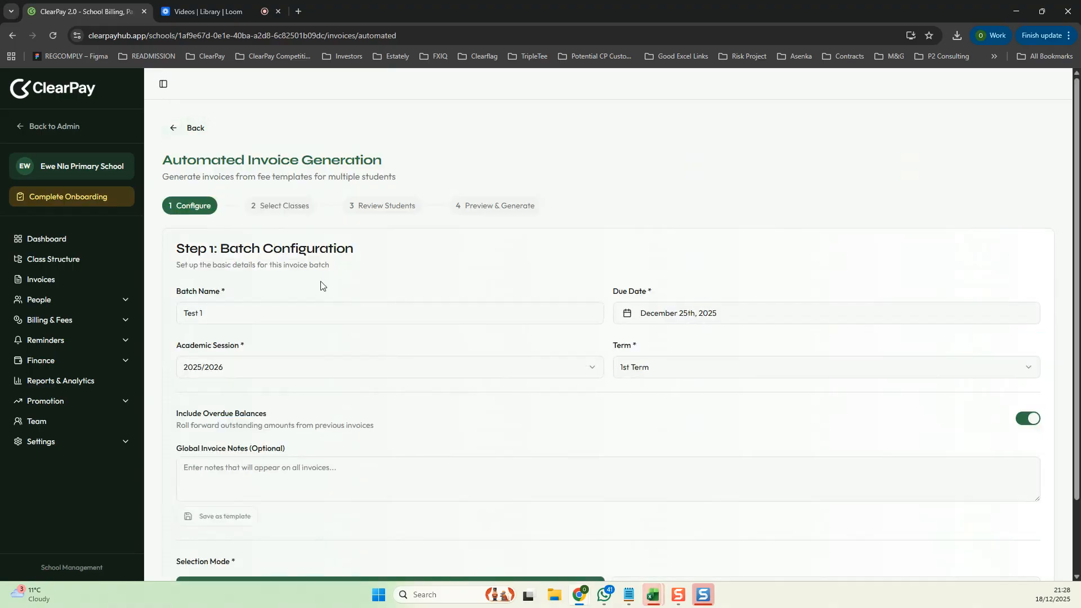
- Switch the selection mode back to Select by Parent and pick the new bill payer by searching for test
{"action": "scroll", "coordinate": [338, 304], "scroll_direction": "down", "scroll_amount": 2}
{"action": "left_click", "coordinate": [833, 502]}
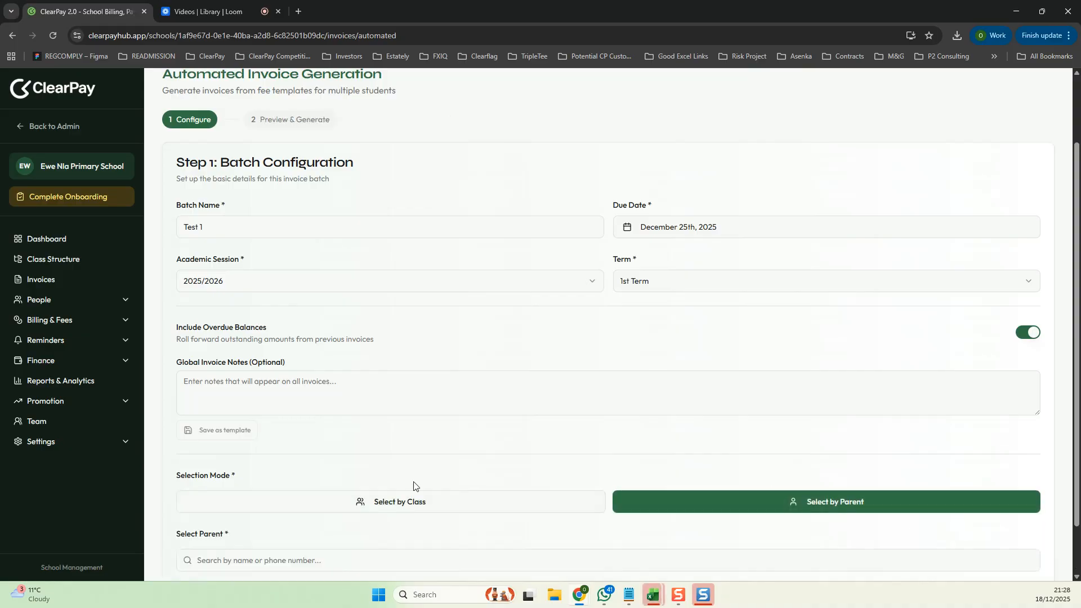
{"action": "scroll", "coordinate": [243, 508], "scroll_direction": "down", "scroll_amount": 1}
{"action": "left_click", "coordinate": [243, 504]}
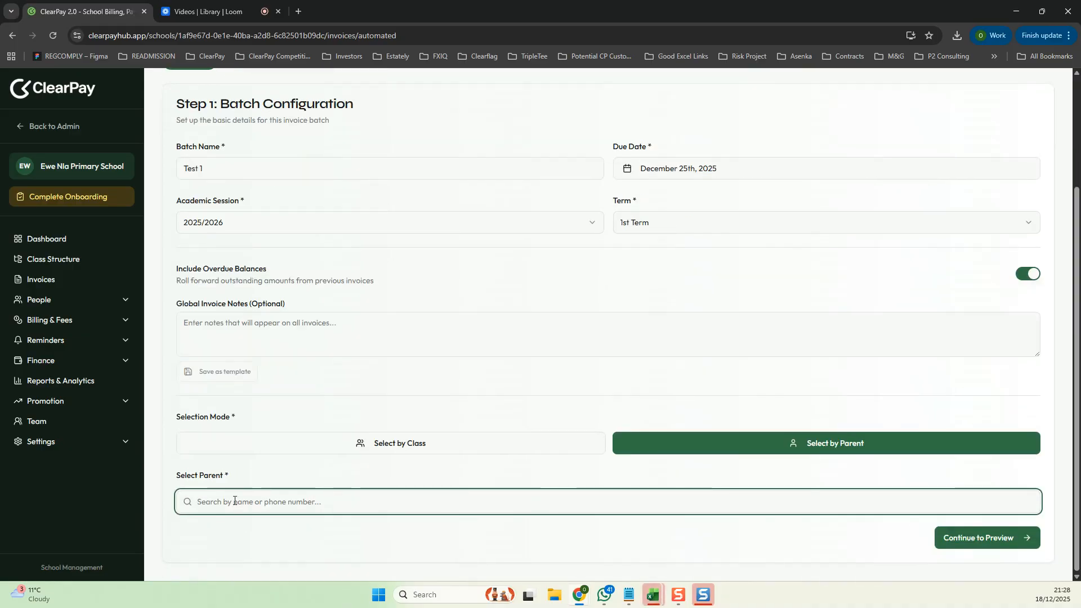
{"action": "type", "text": "test"}
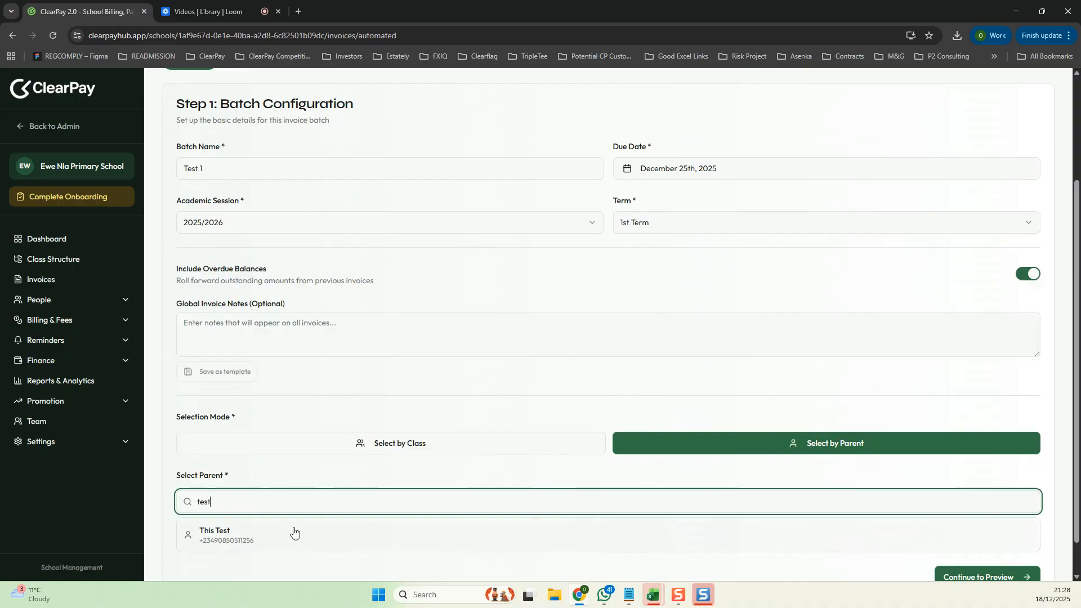
{"action": "left_click", "coordinate": [272, 540]}
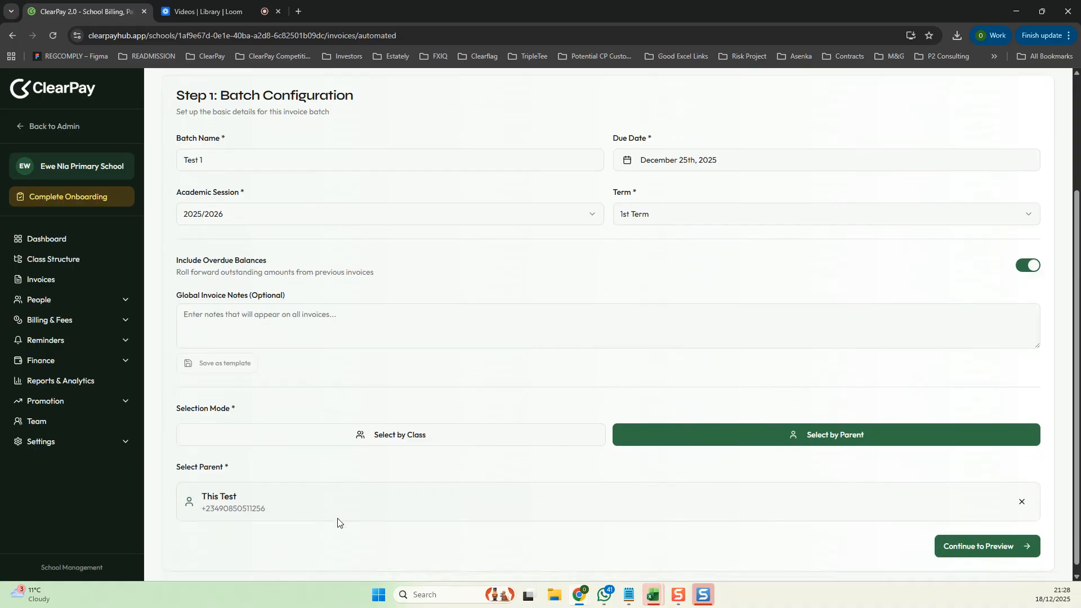
- Continue to the preview and expand the student's invoice items
{"action": "left_click", "coordinate": [1008, 539]}
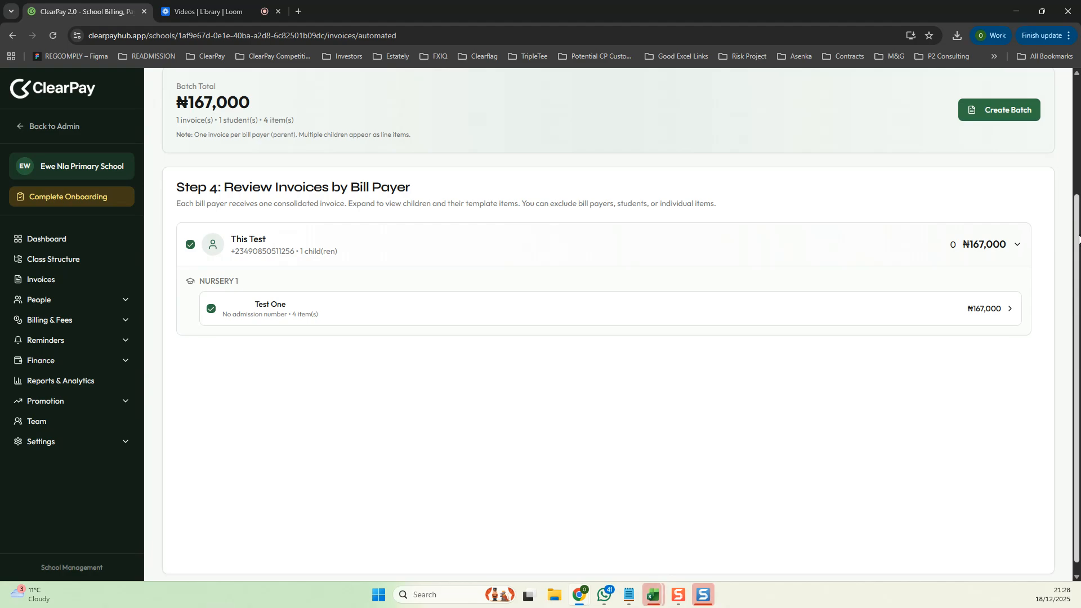
{"action": "left_click", "coordinate": [1008, 313]}
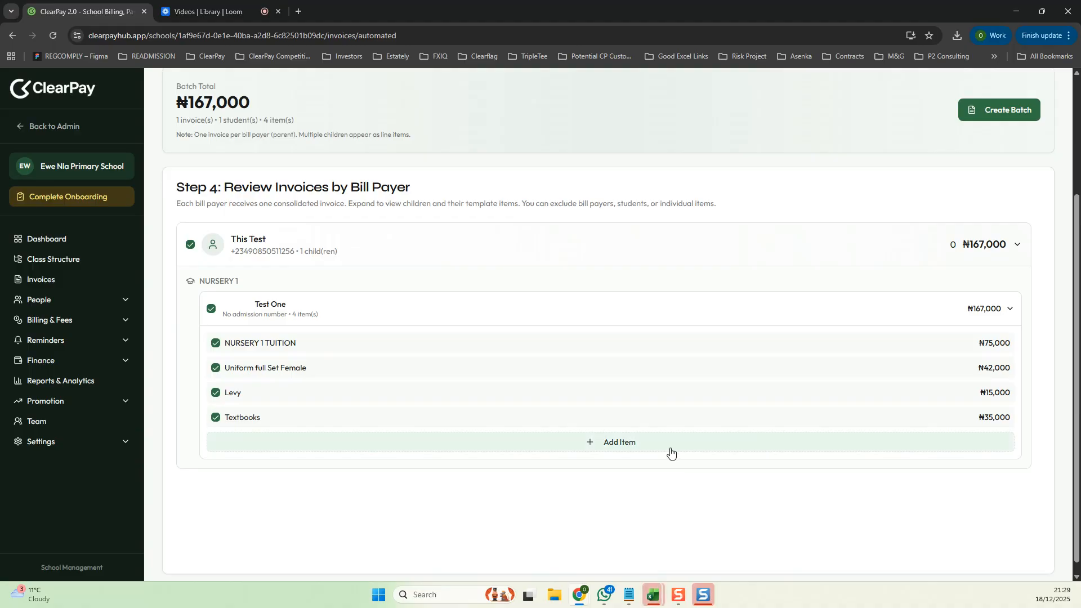
{"action": "left_click", "coordinate": [625, 446]}
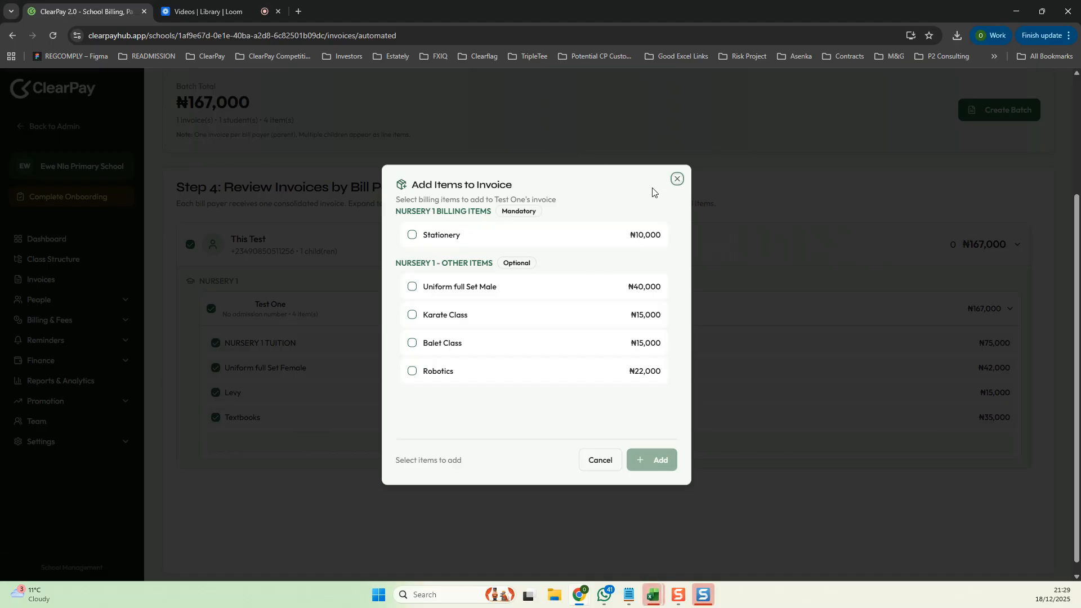
{"action": "left_click", "coordinate": [413, 315]}
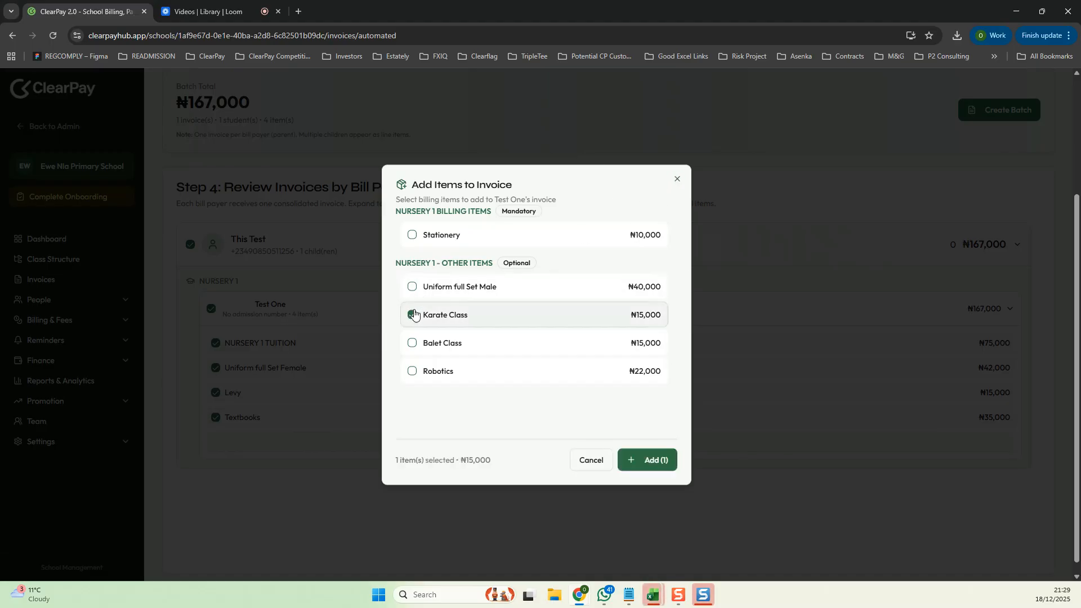
{"action": "left_click", "coordinate": [412, 314]}
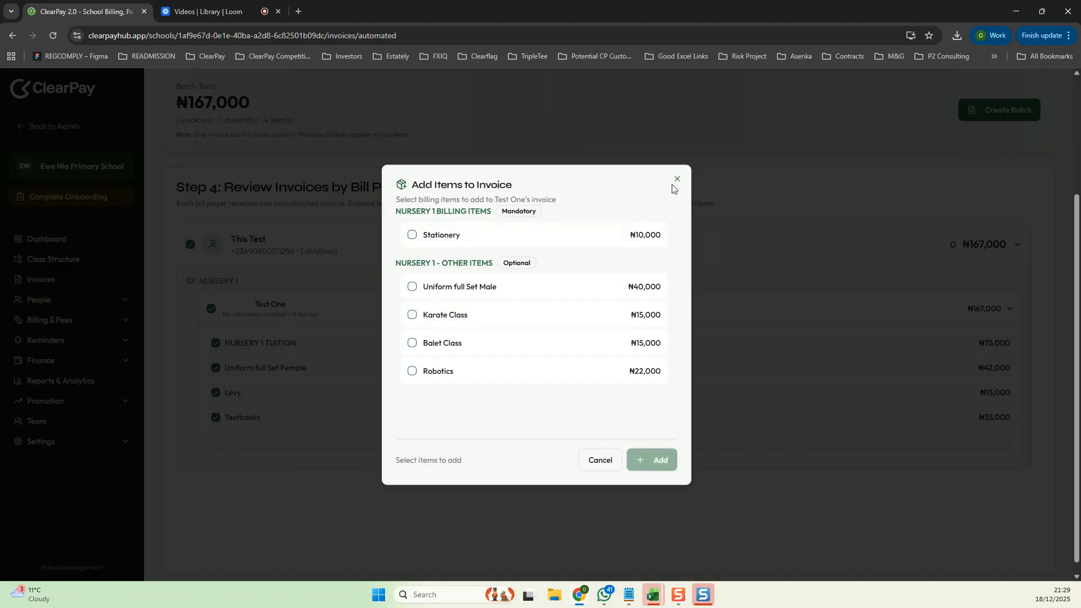
{"action": "left_click", "coordinate": [676, 181]}
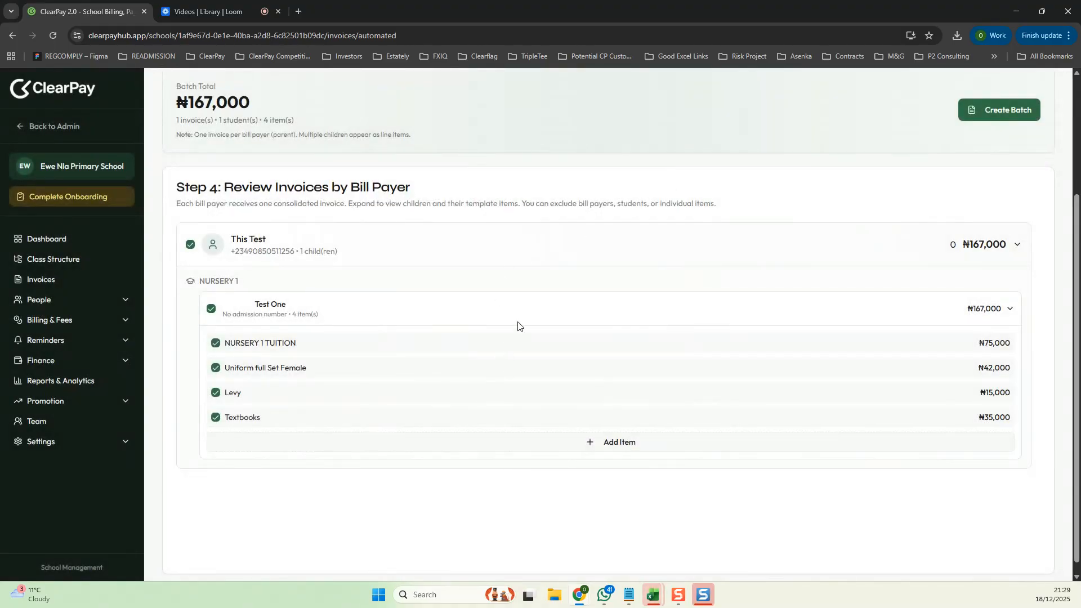
- Create the invoice batch and generate its invoices
{"action": "left_click", "coordinate": [1008, 111]}
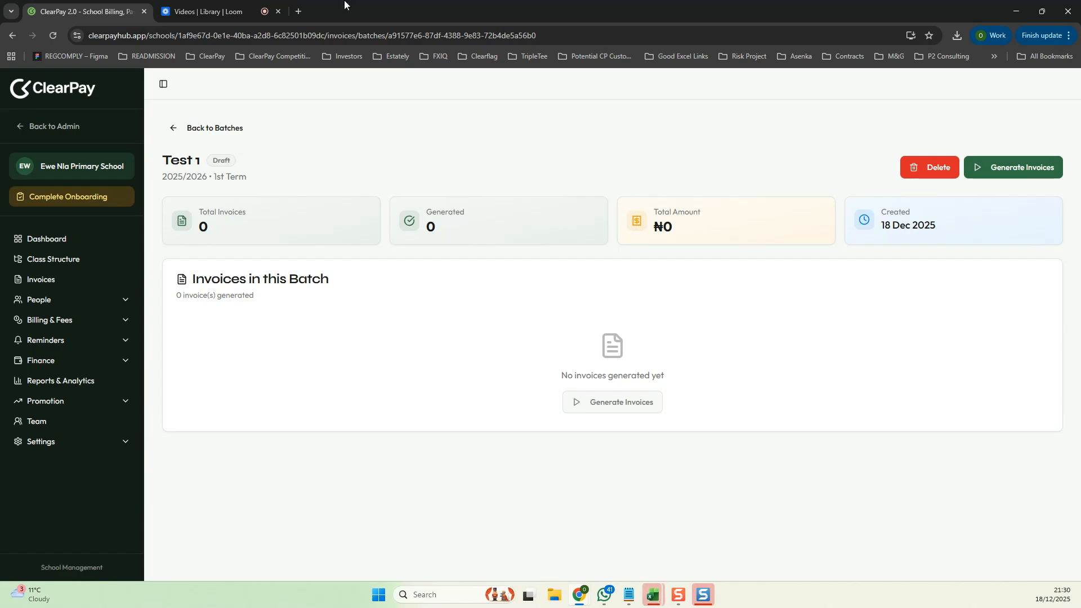
{"action": "left_click", "coordinate": [1011, 163]}
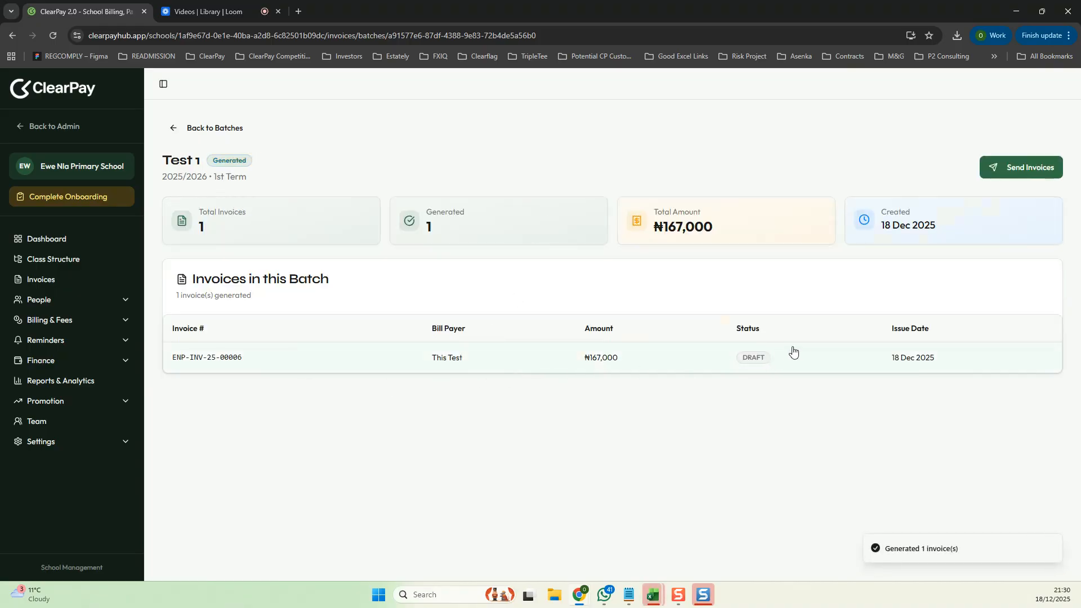
- Open the generated invoice and review its bill payer, items and total
{"action": "left_click", "coordinate": [237, 361]}
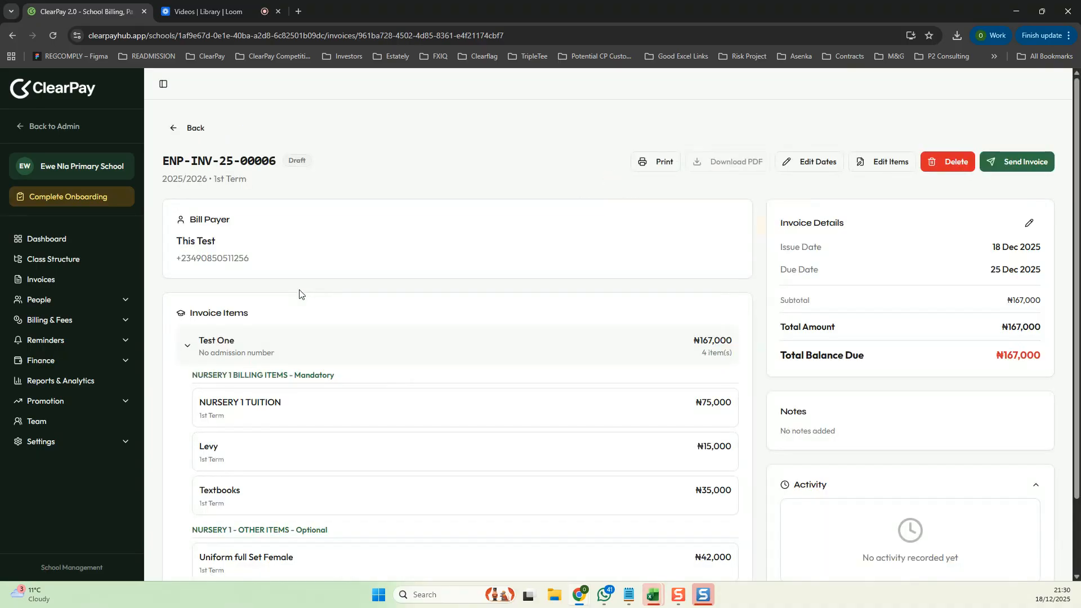
{"action": "scroll", "coordinate": [596, 307], "scroll_direction": "down", "scroll_amount": 2}
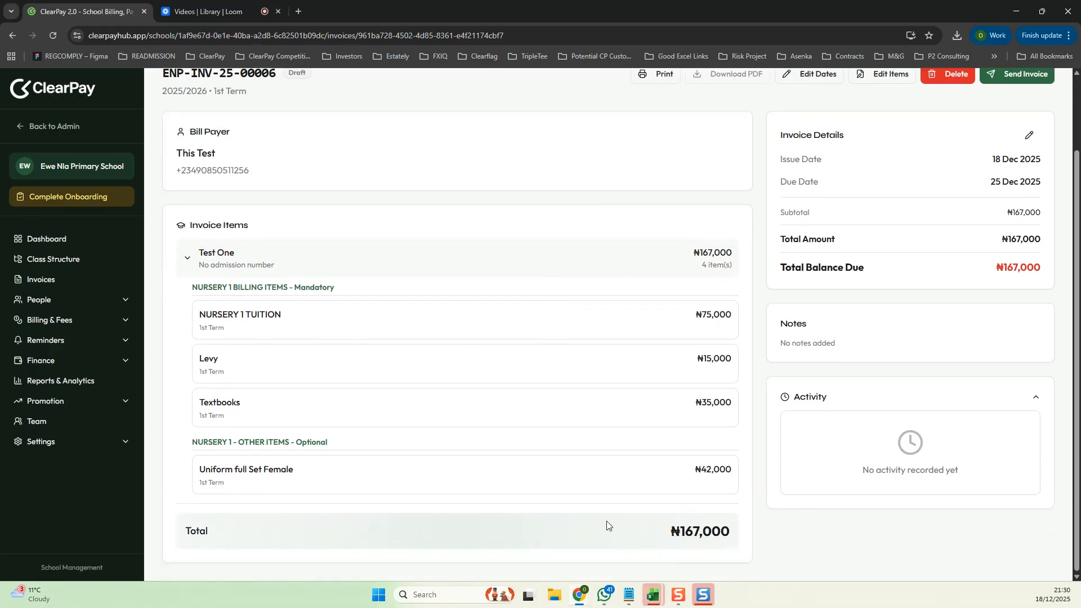
{"action": "scroll", "coordinate": [671, 484], "scroll_direction": "up", "scroll_amount": 2}
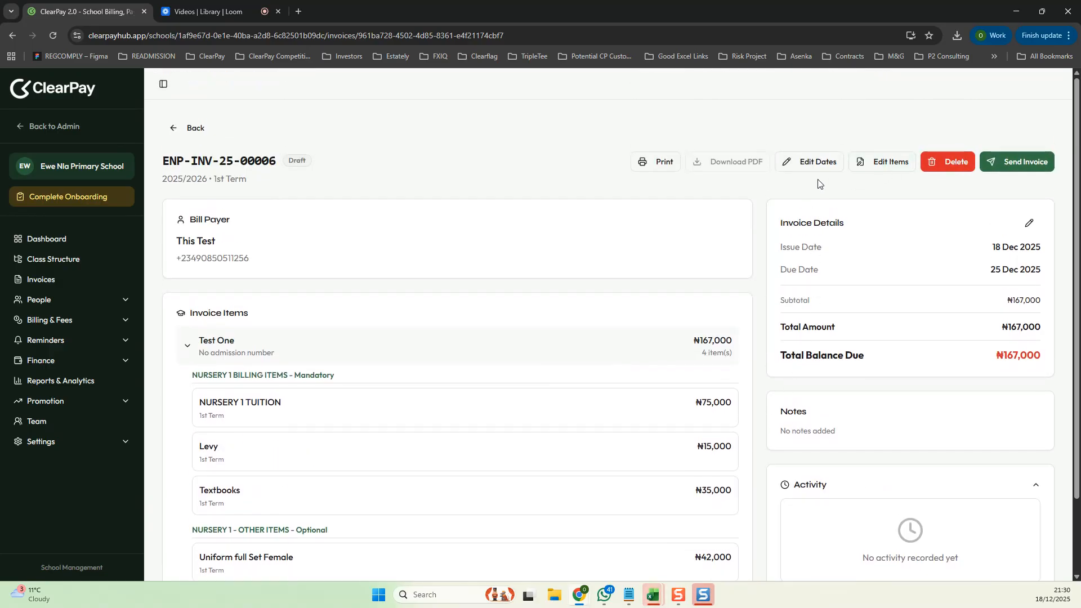
- Send the invoice using the Save as Sent (No Notification) method
{"action": "left_click", "coordinate": [1026, 164]}
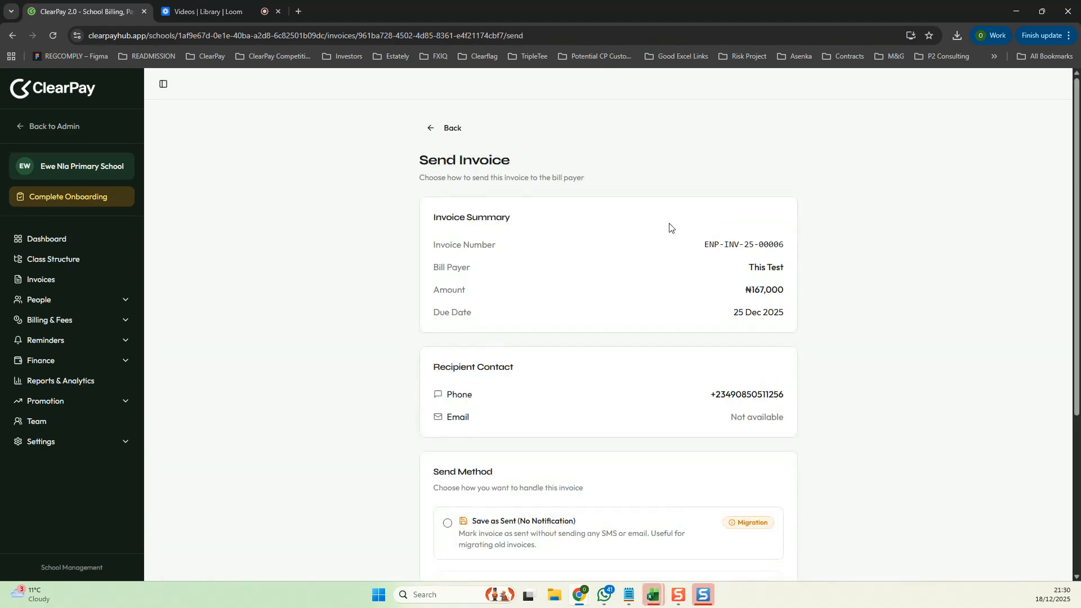
{"action": "scroll", "coordinate": [605, 239], "scroll_direction": "down", "scroll_amount": 4}
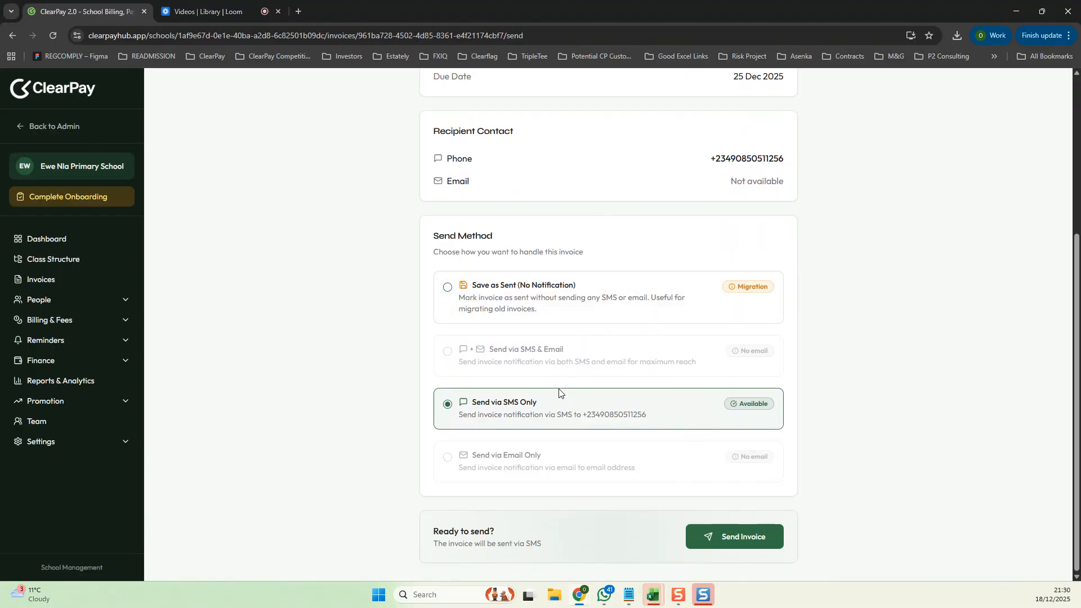
{"action": "left_click", "coordinate": [448, 289]}
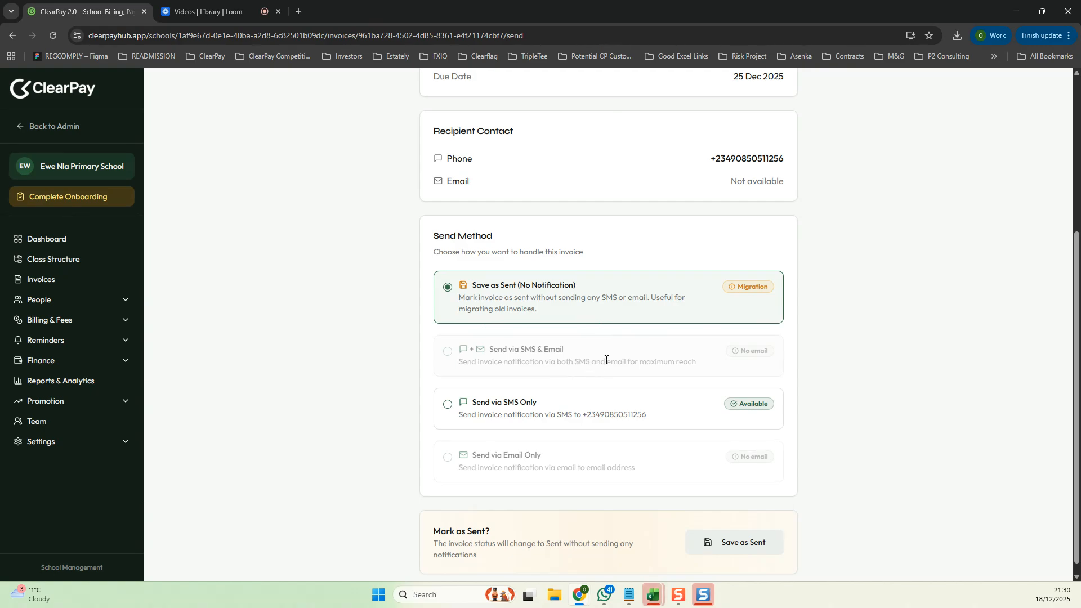
{"action": "left_click", "coordinate": [449, 404]}
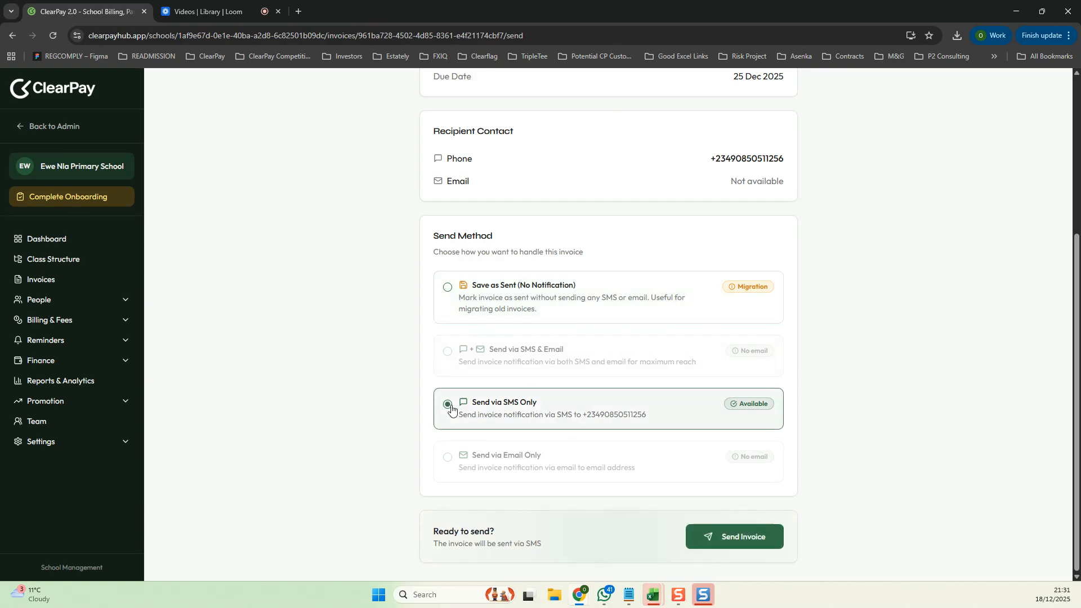
{"action": "left_click", "coordinate": [447, 289]}
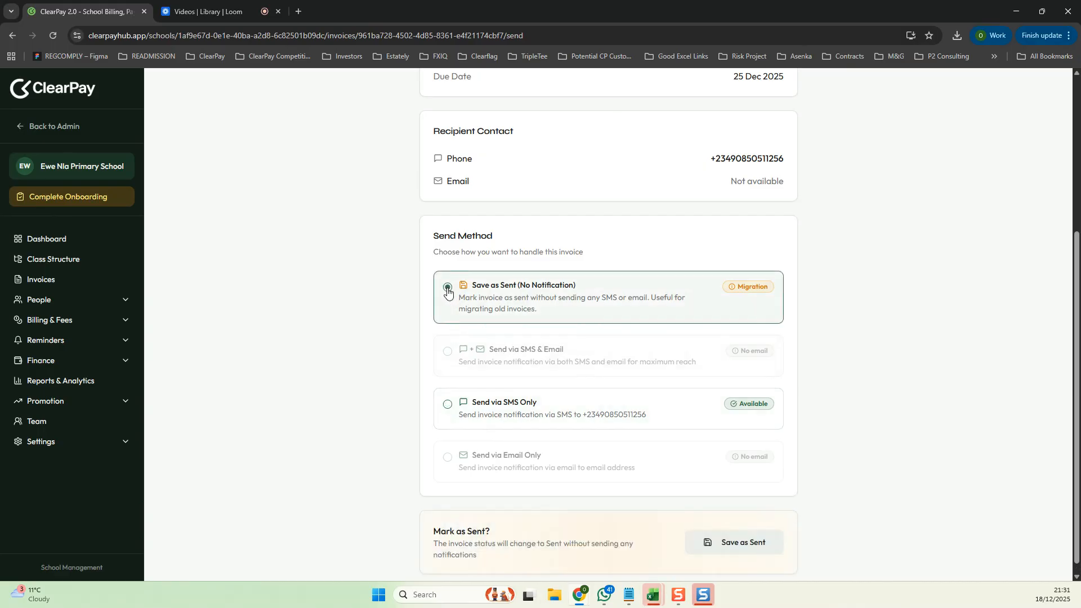
{"action": "scroll", "coordinate": [638, 291], "scroll_direction": "down", "scroll_amount": 1}
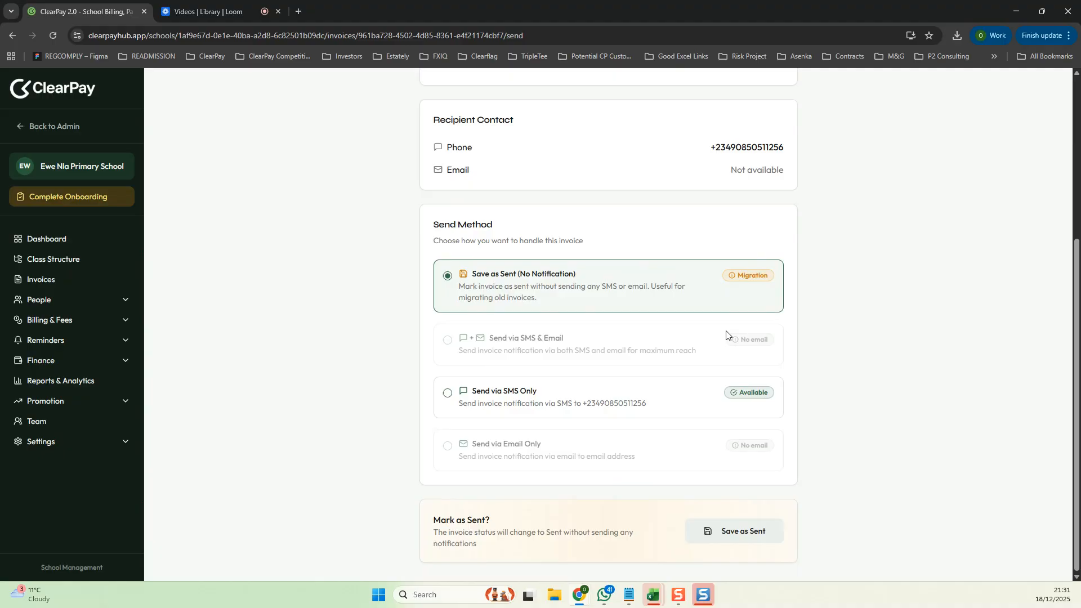
{"action": "left_click", "coordinate": [736, 534]}
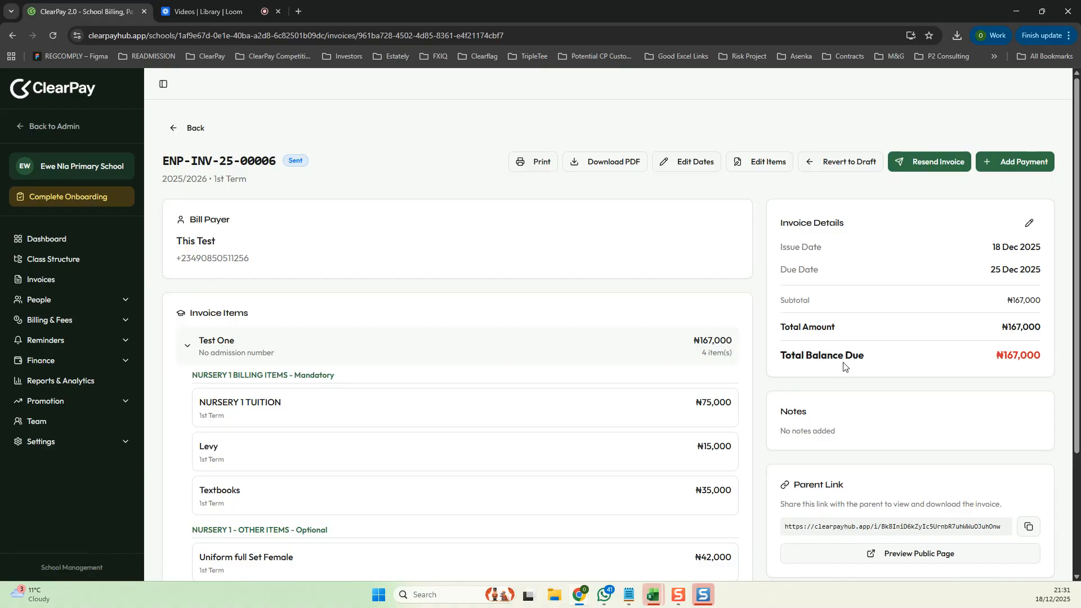
- Start recording a 100000 payment on the invoice and choose to apply it to specific items
{"action": "left_click", "coordinate": [1016, 163]}
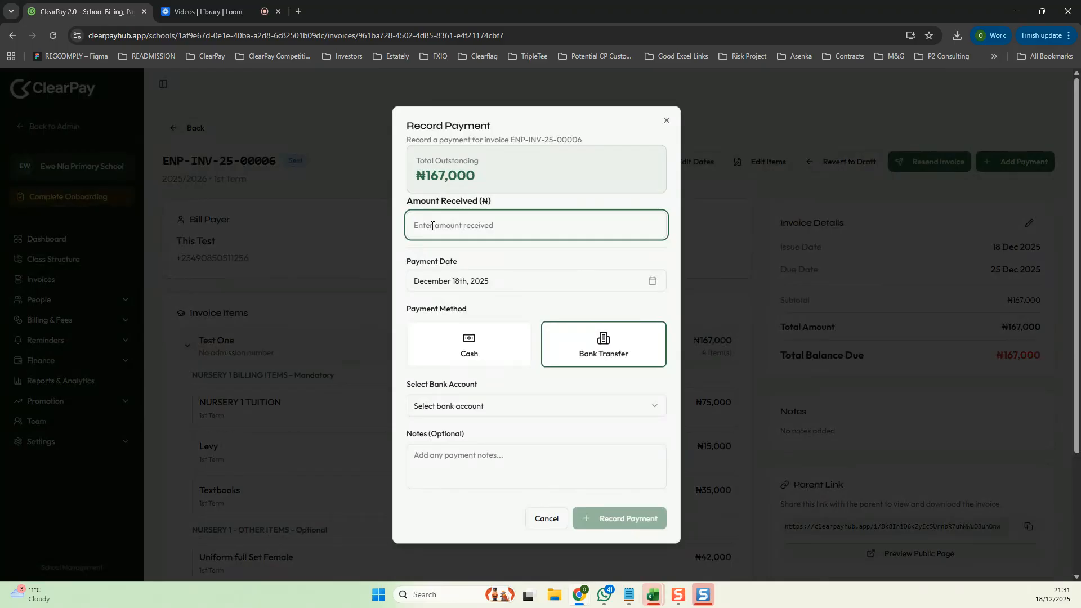
{"action": "type", "text": "1000"}
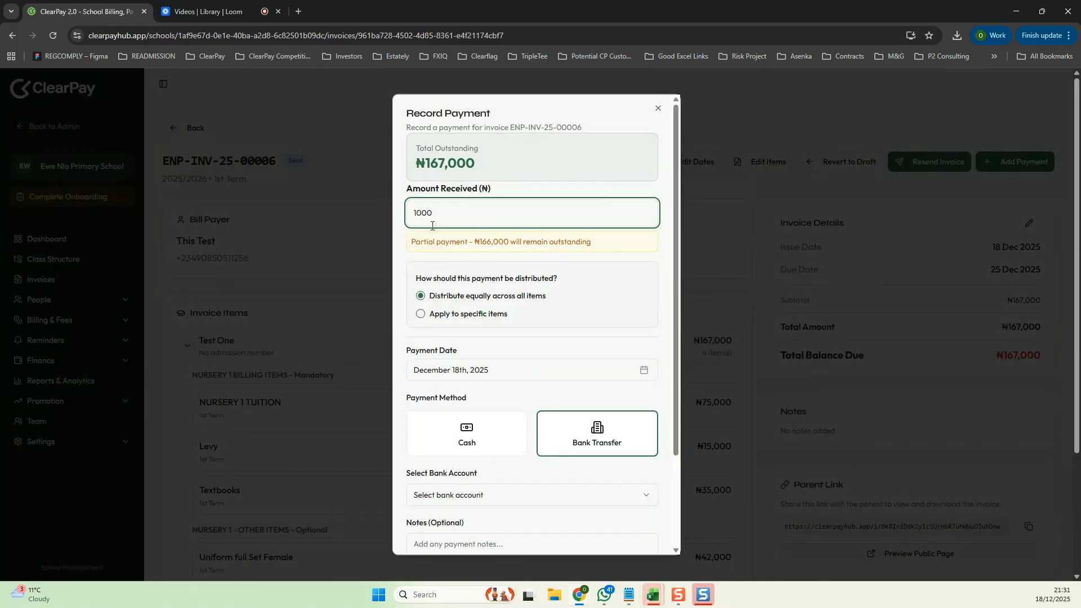
{"action": "type", "text": "00"}
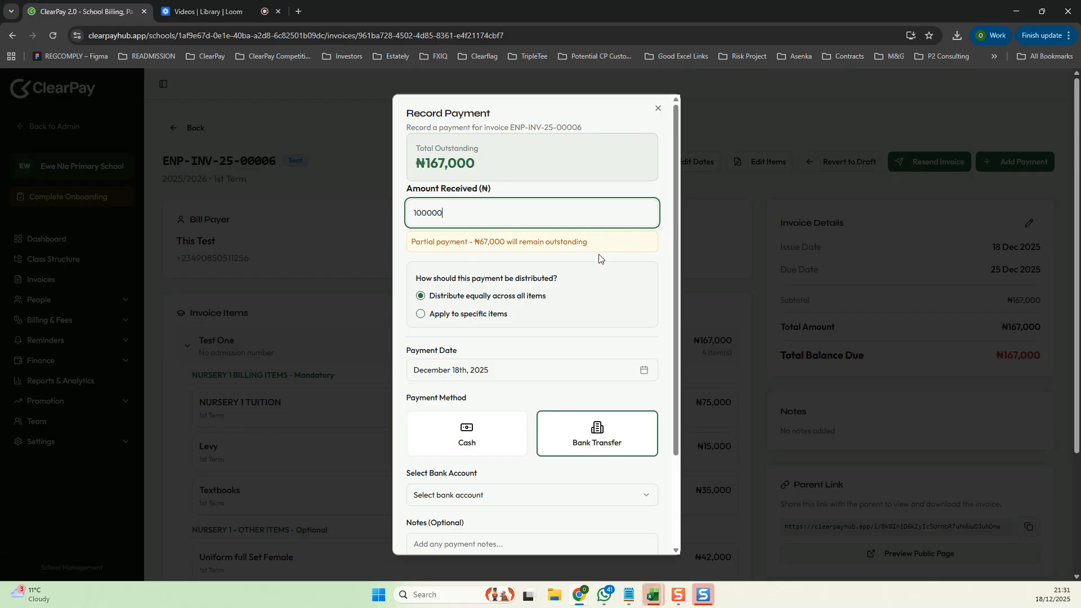
{"action": "left_click", "coordinate": [594, 251]}
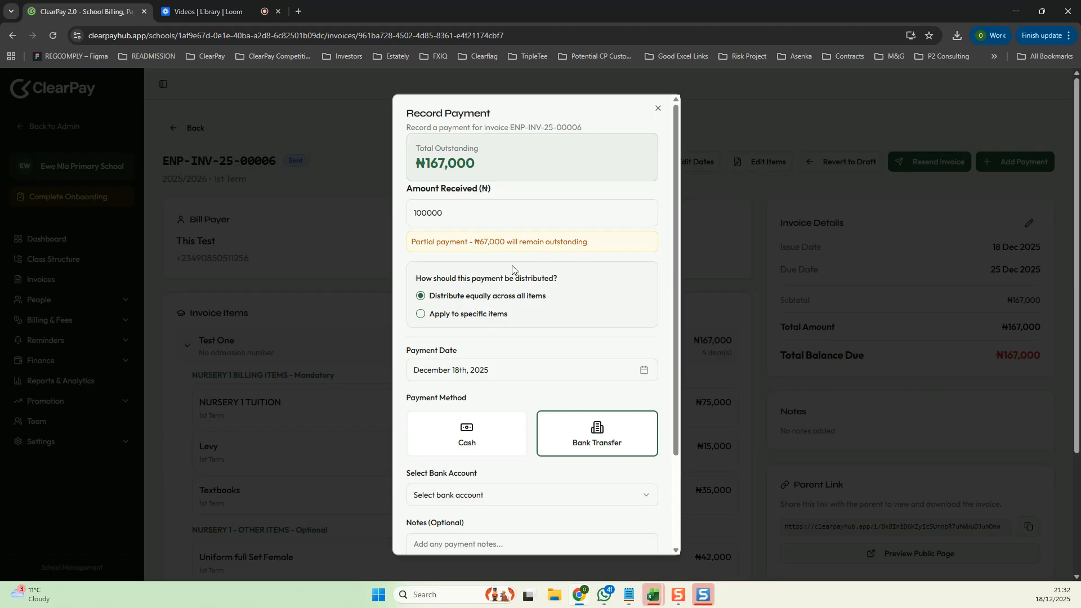
{"action": "left_click", "coordinate": [423, 316]}
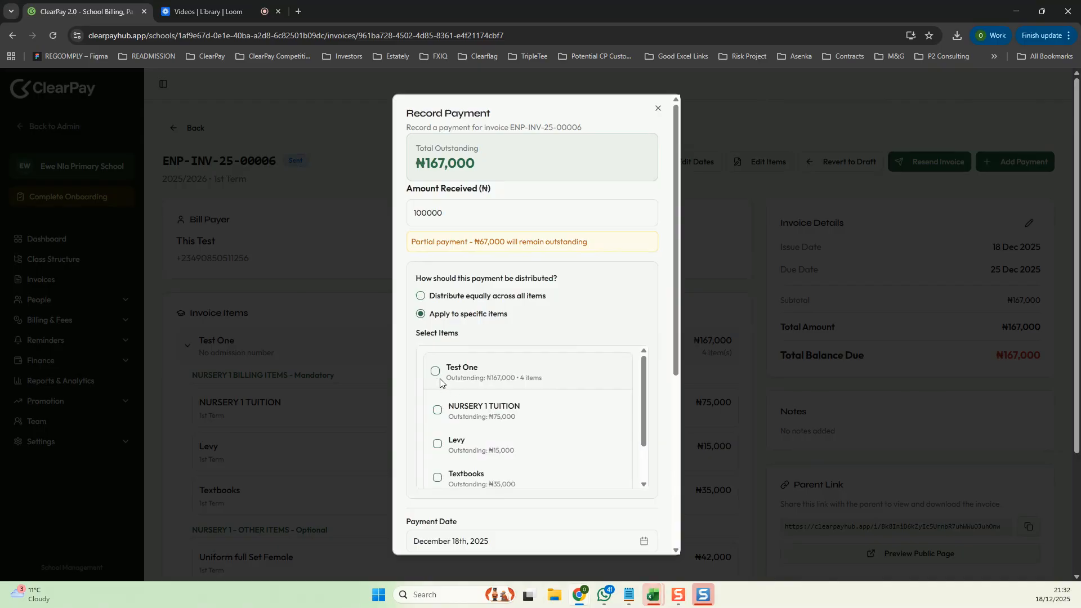
- Allocate the payment to NURSERY 1 TUITION, Levy and Uniform full Set Female, setting the uniform amount to 10000
{"action": "left_click", "coordinate": [437, 410]}
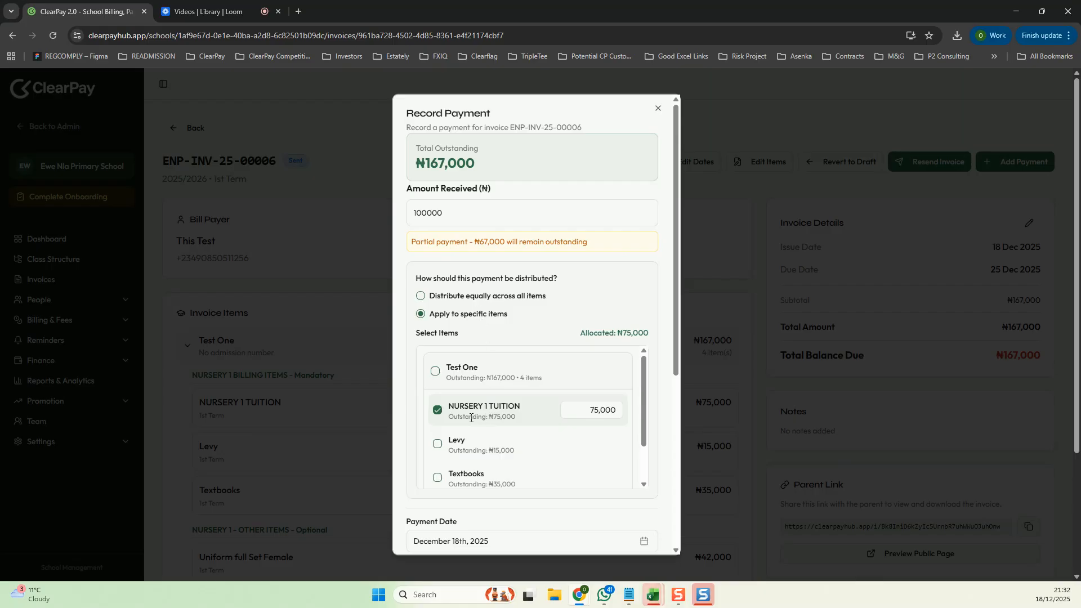
{"action": "left_click", "coordinate": [439, 444]}
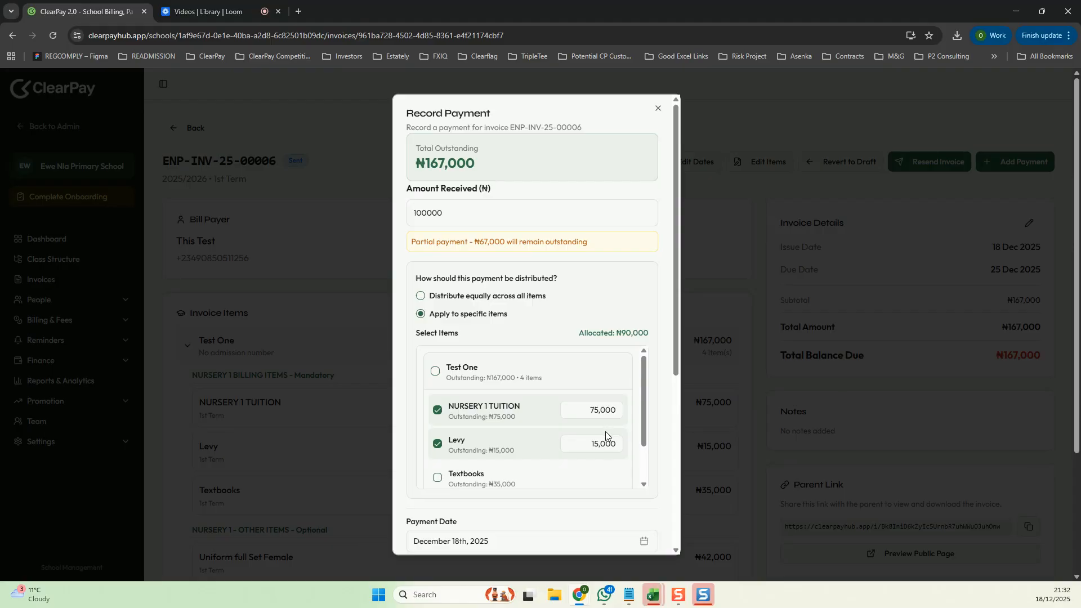
{"action": "scroll", "coordinate": [607, 440], "scroll_direction": "down", "scroll_amount": 1}
{"action": "scroll", "coordinate": [557, 447], "scroll_direction": "down", "scroll_amount": 1}
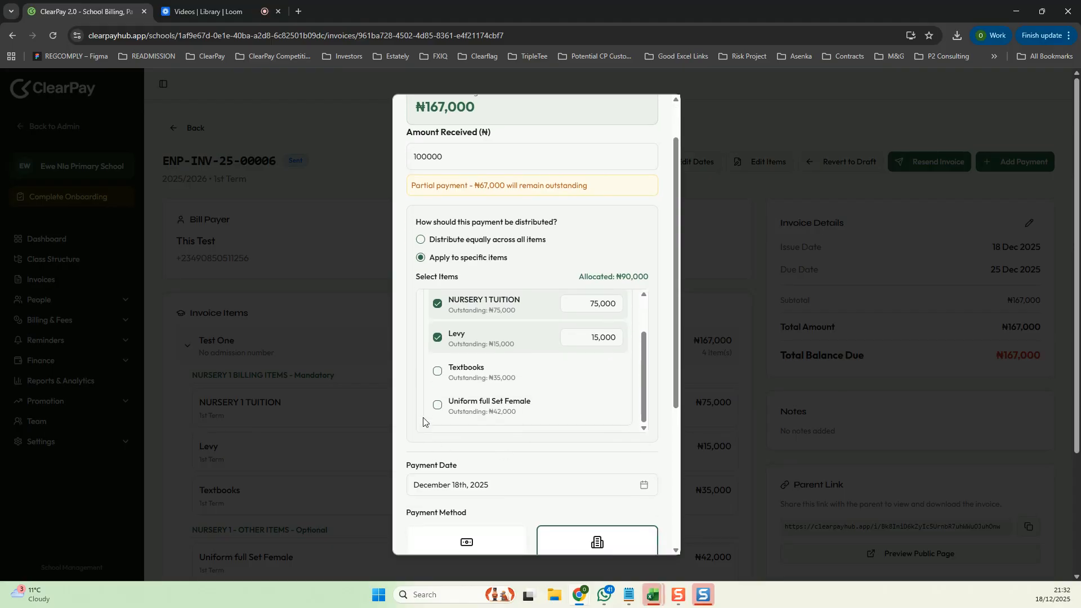
{"action": "left_click", "coordinate": [438, 408]}
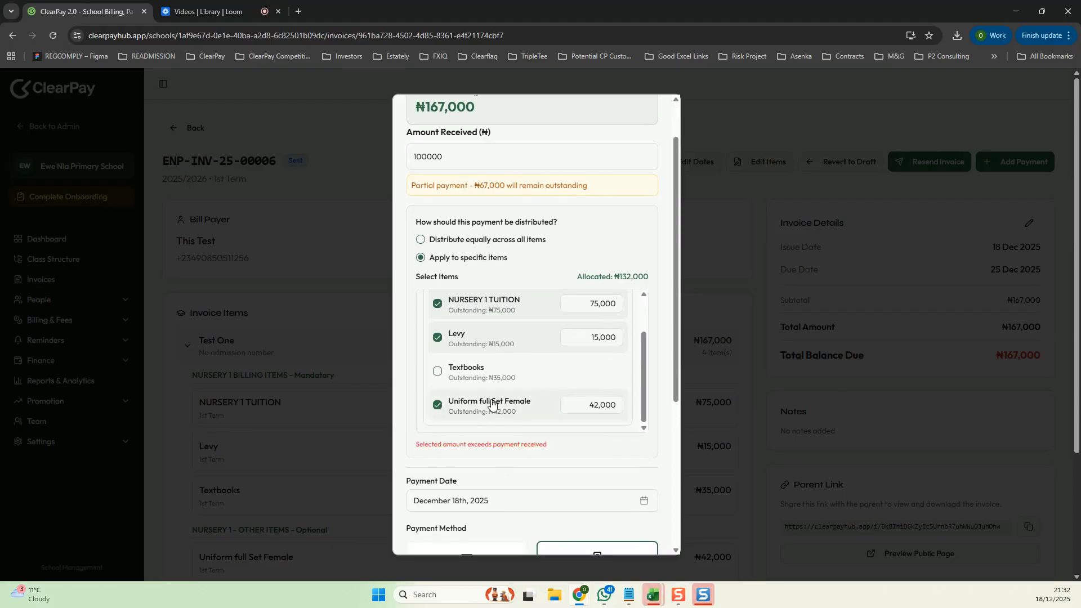
{"action": "left_click", "coordinate": [616, 401]}
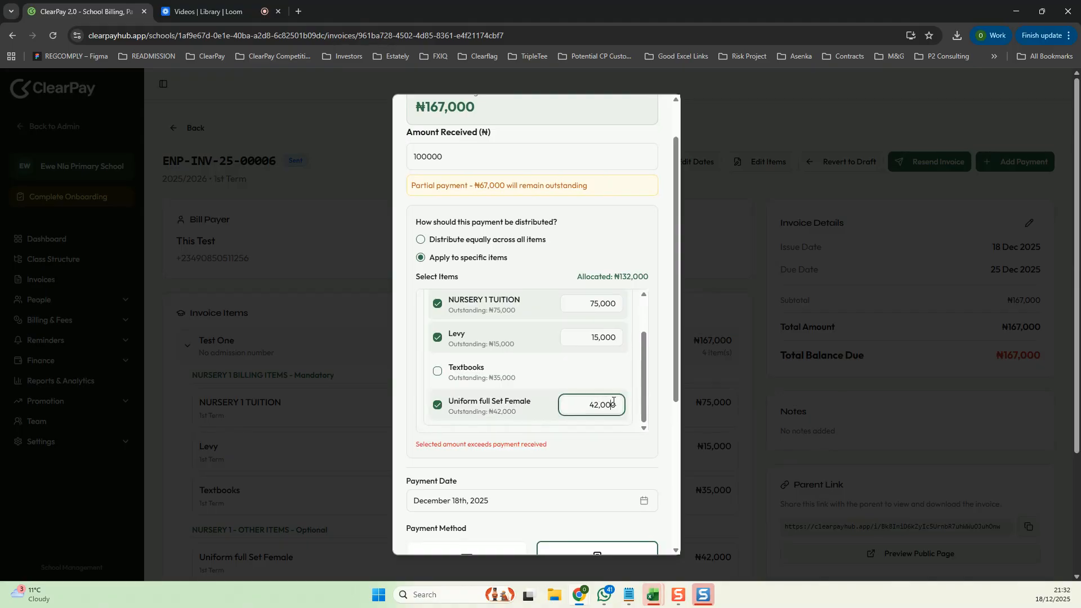
{"action": "double_click", "coordinate": [614, 401]}
{"action": "type", "text": "1"}
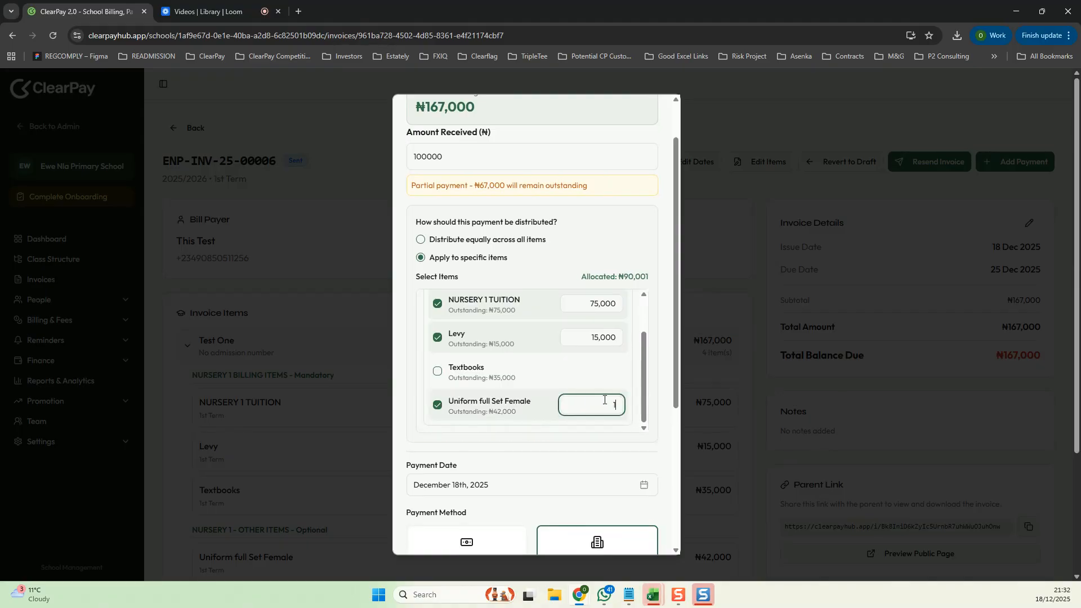
{"action": "type", "text": "0000"}
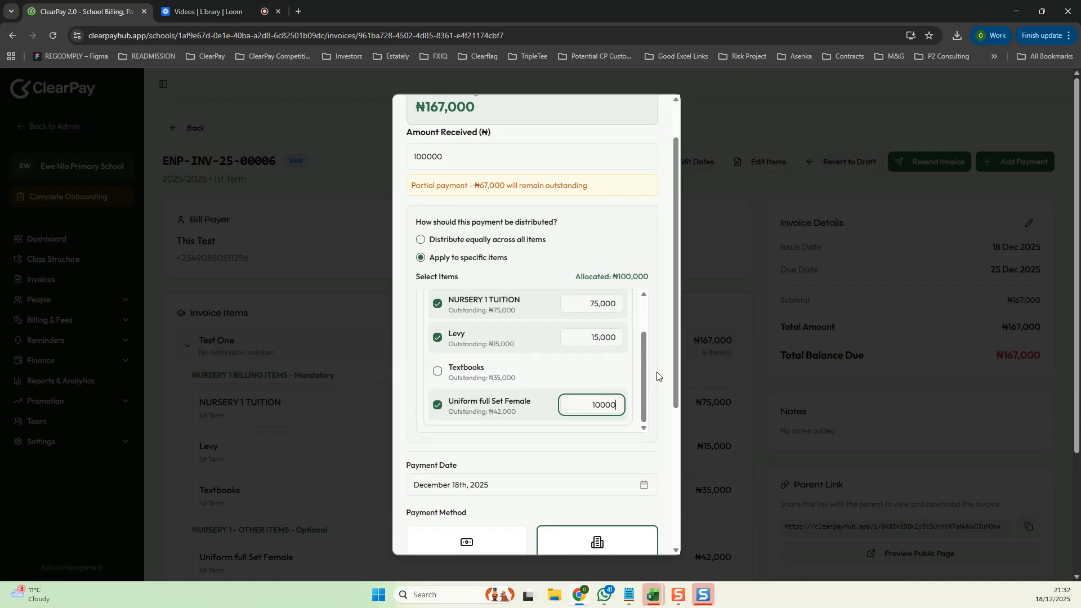
- Select the Zenith Bank account, record the payment and skip sending a receipt
{"action": "scroll", "coordinate": [658, 377], "scroll_direction": "down", "scroll_amount": 4}
{"action": "left_click", "coordinate": [631, 383]}
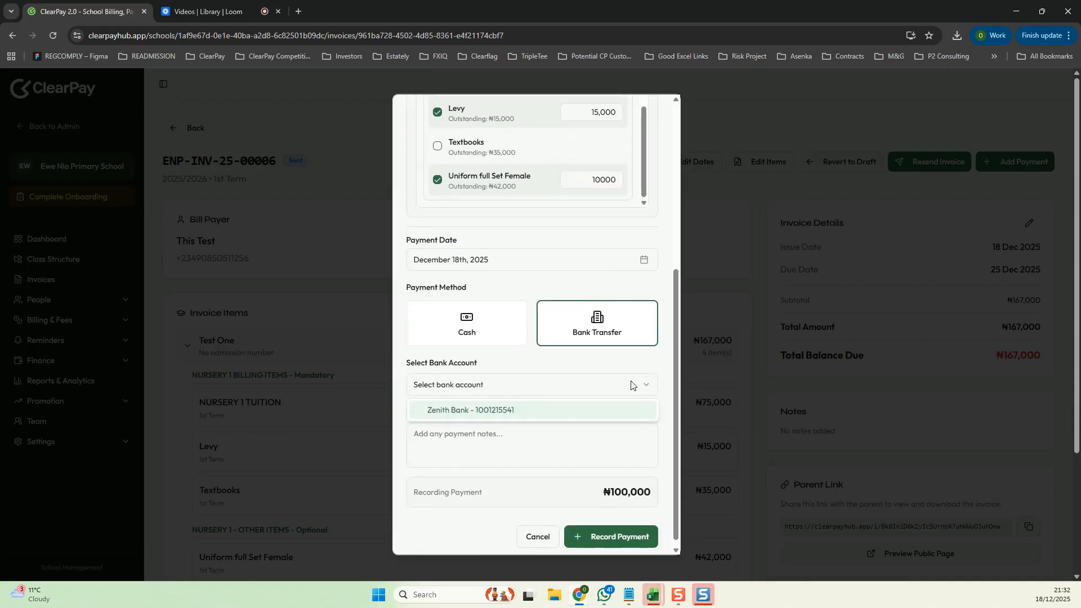
{"action": "left_click", "coordinate": [451, 411]}
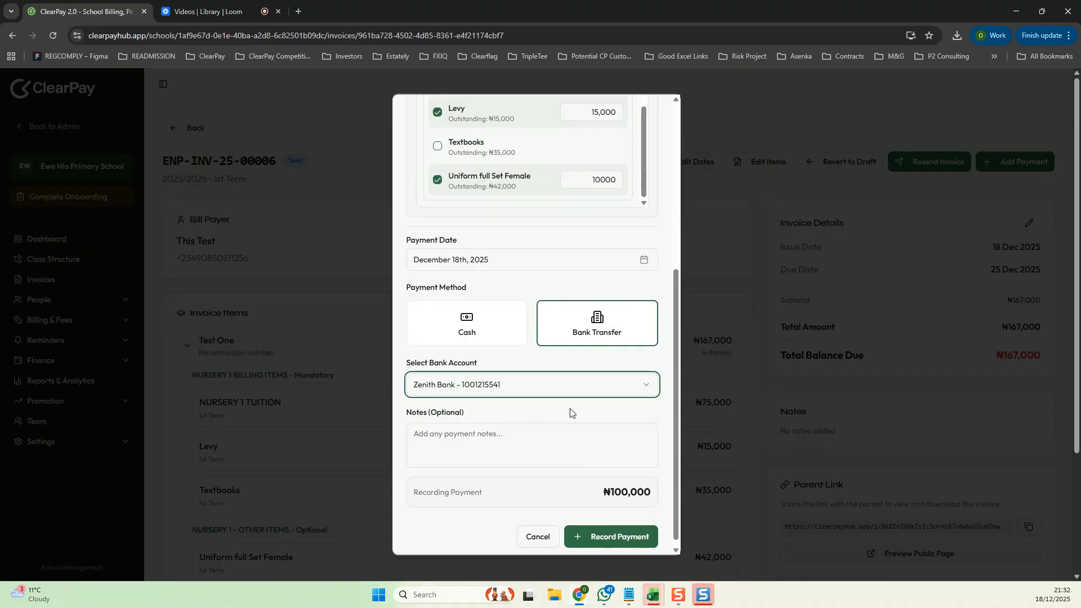
{"action": "left_click", "coordinate": [611, 532]}
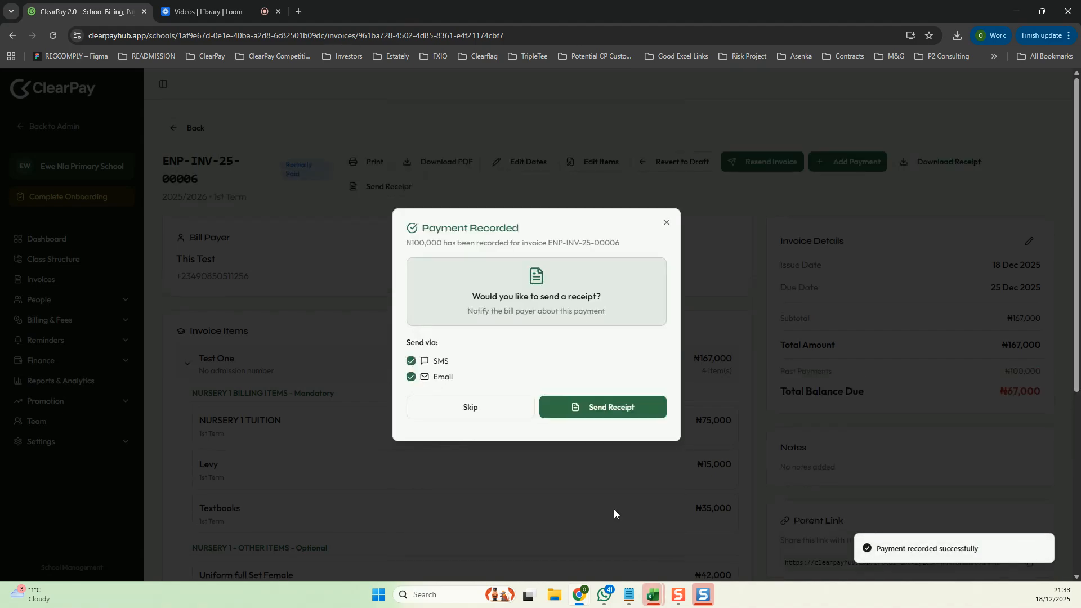
{"action": "left_click", "coordinate": [471, 400]}
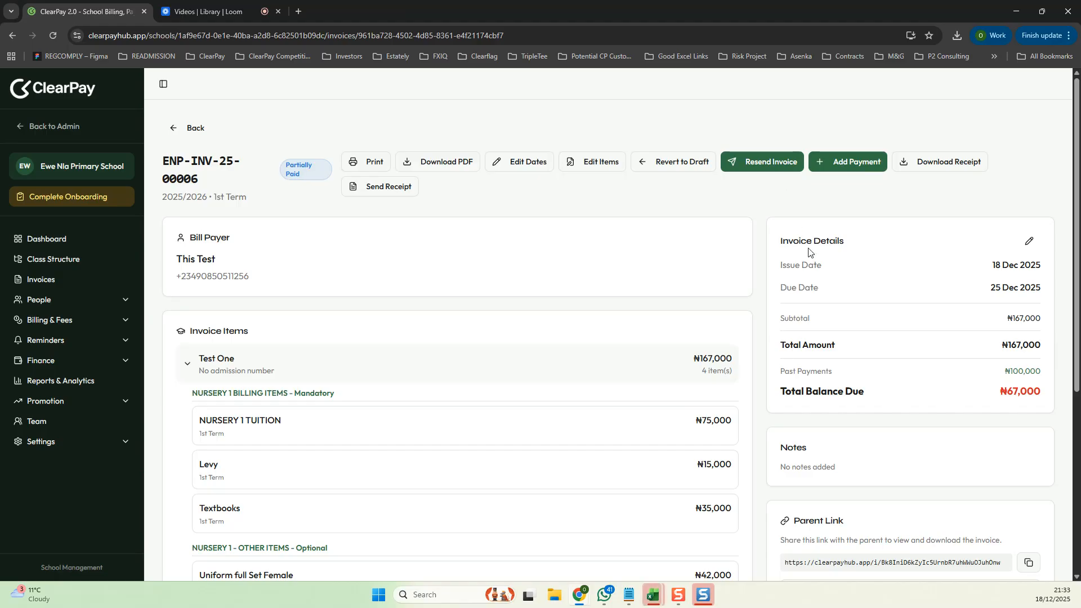
- Expand and review the invoice's payment history breakdown
{"action": "scroll", "coordinate": [808, 251], "scroll_direction": "down", "scroll_amount": 3}
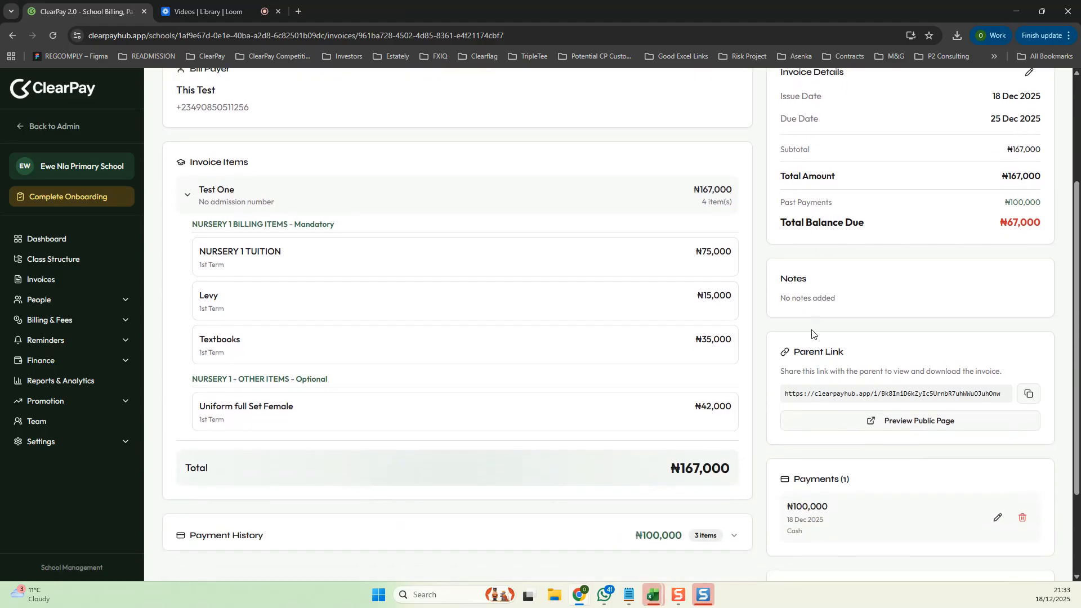
{"action": "scroll", "coordinate": [812, 333], "scroll_direction": "down", "scroll_amount": 2}
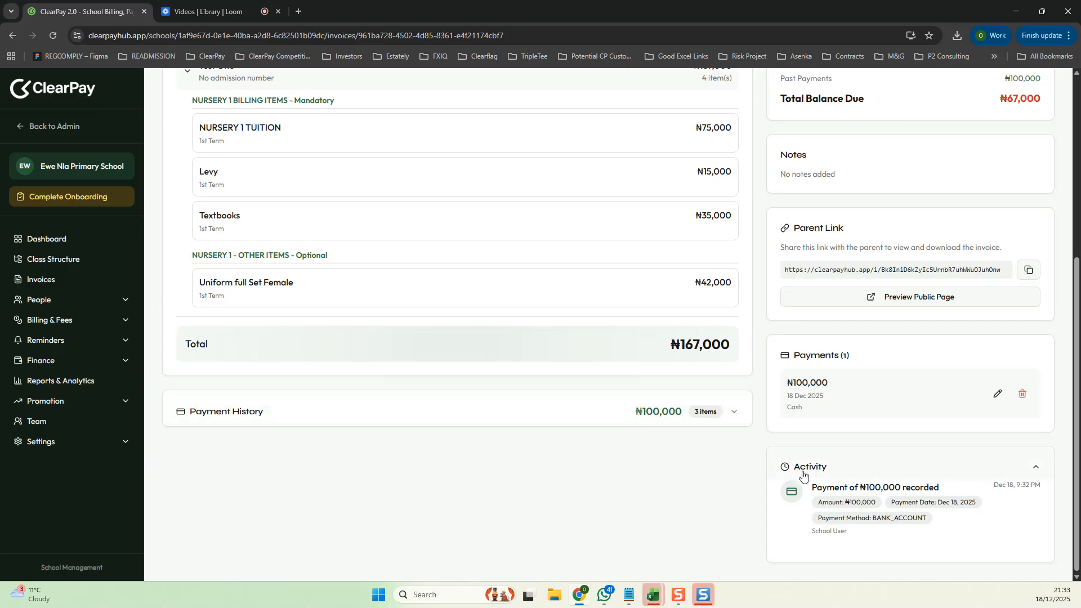
{"action": "left_click", "coordinate": [733, 417]}
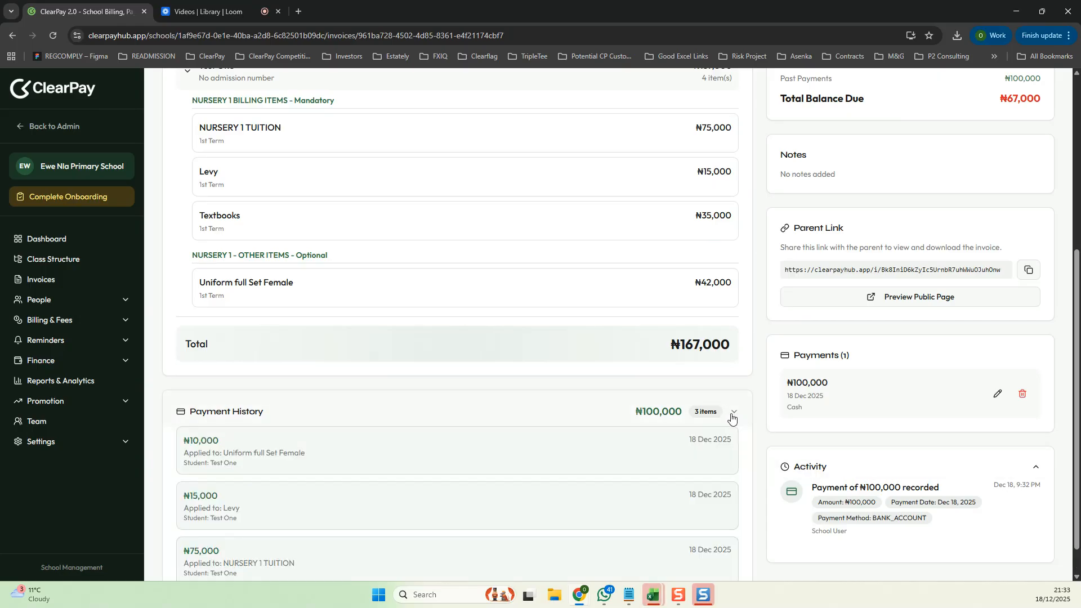
{"action": "scroll", "coordinate": [732, 417], "scroll_direction": "down", "scroll_amount": 1}
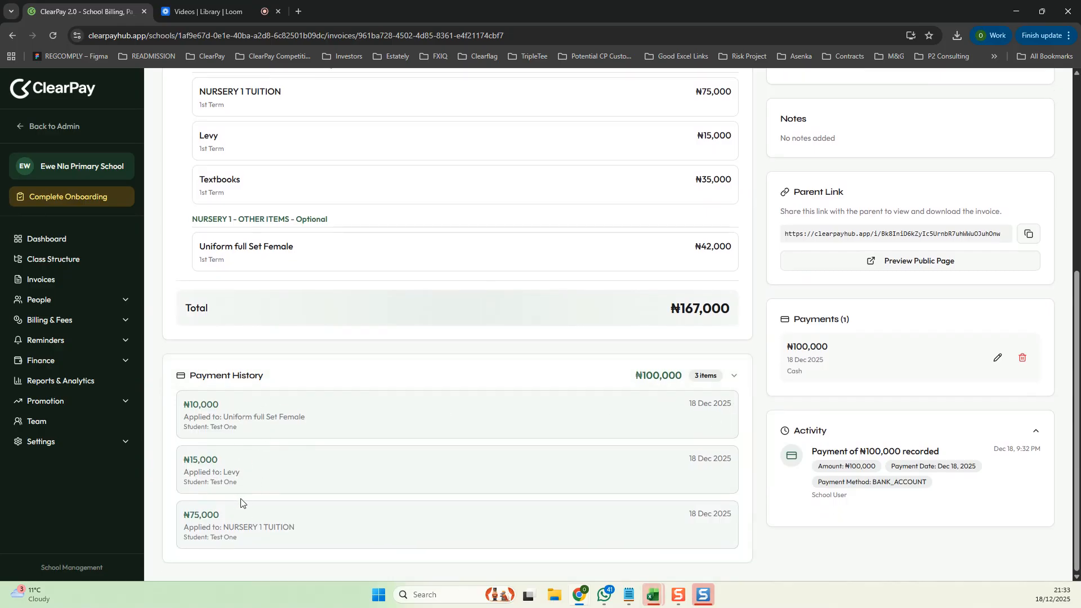
{"action": "left_click", "coordinate": [731, 381]}
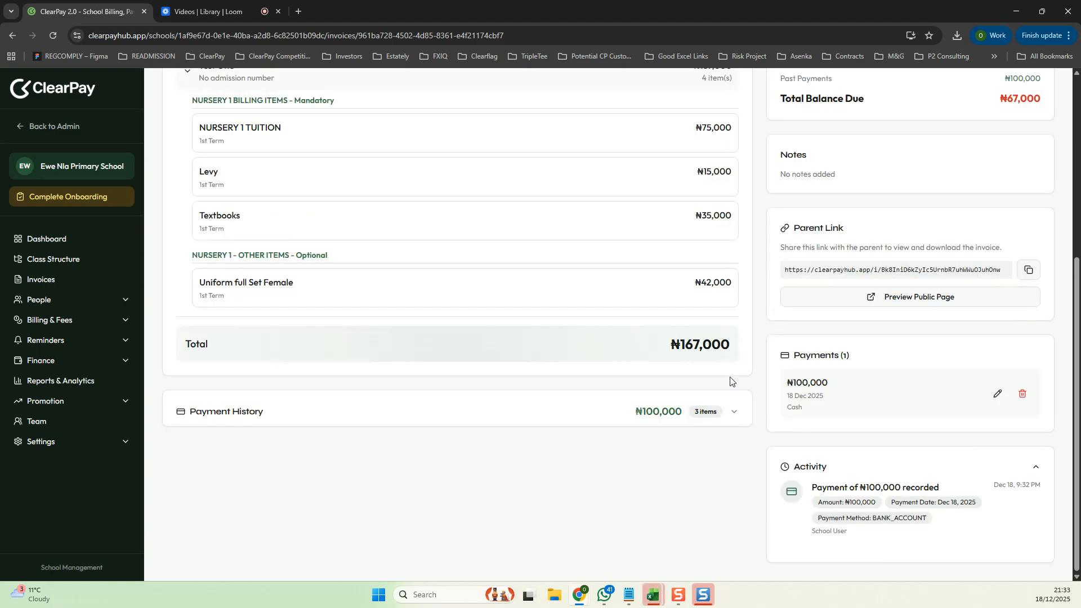
{"action": "scroll", "coordinate": [731, 381], "scroll_direction": "up", "scroll_amount": 5}
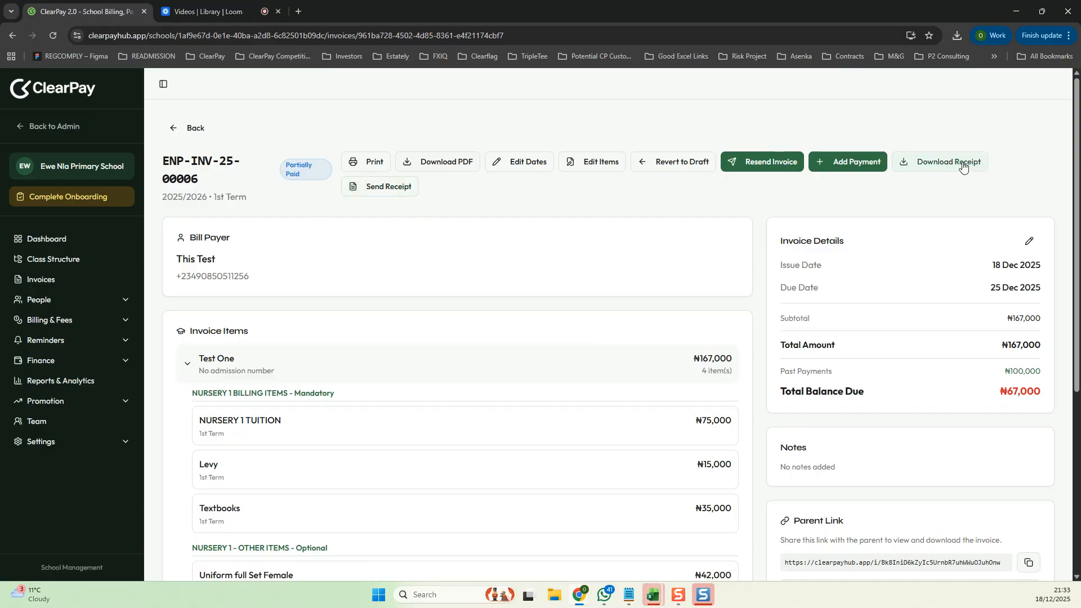
- Download the payment receipt and open the PDF to review its details
{"action": "left_click", "coordinate": [382, 188]}
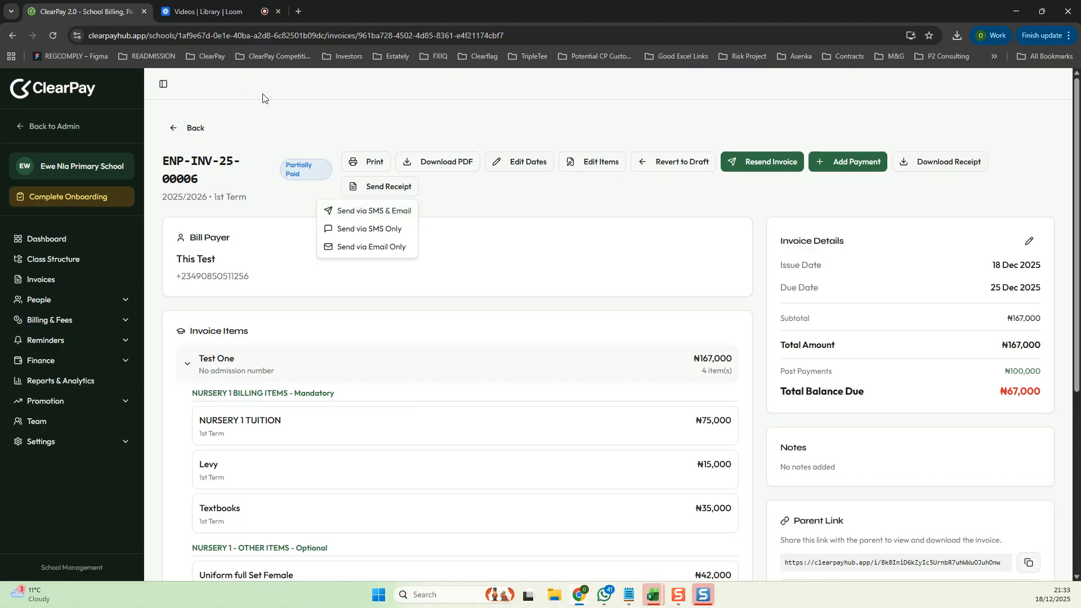
{"action": "left_click", "coordinate": [554, 190]}
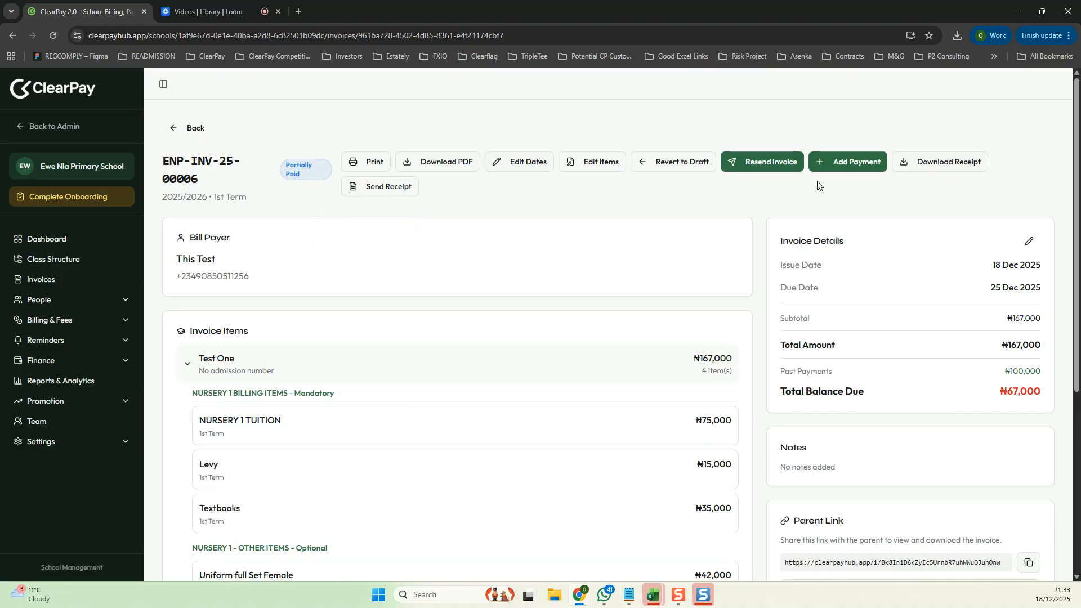
{"action": "left_click", "coordinate": [962, 162]}
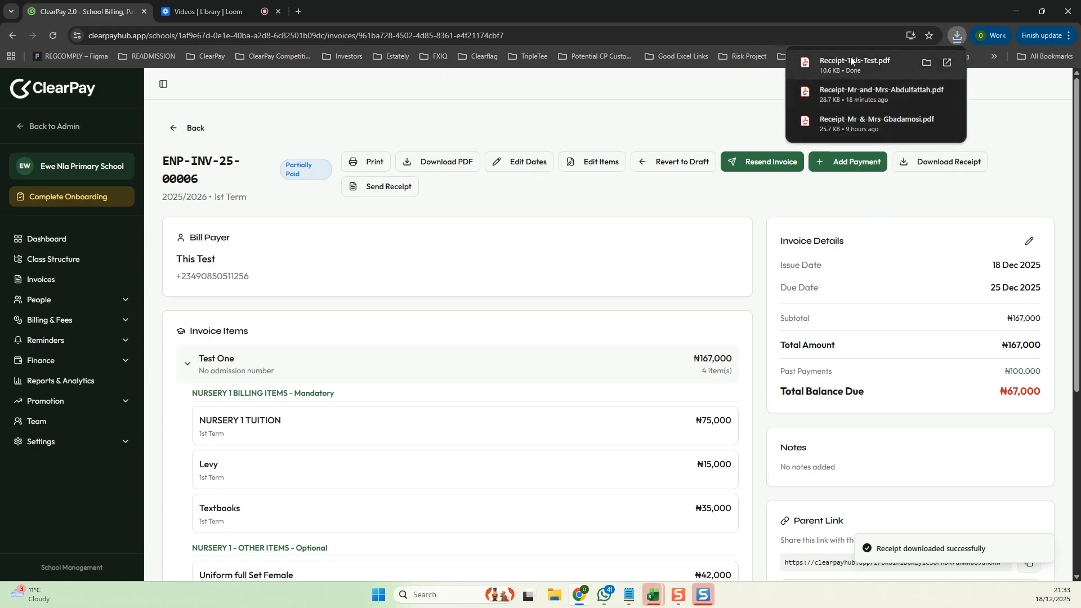
{"action": "left_click", "coordinate": [838, 64]}
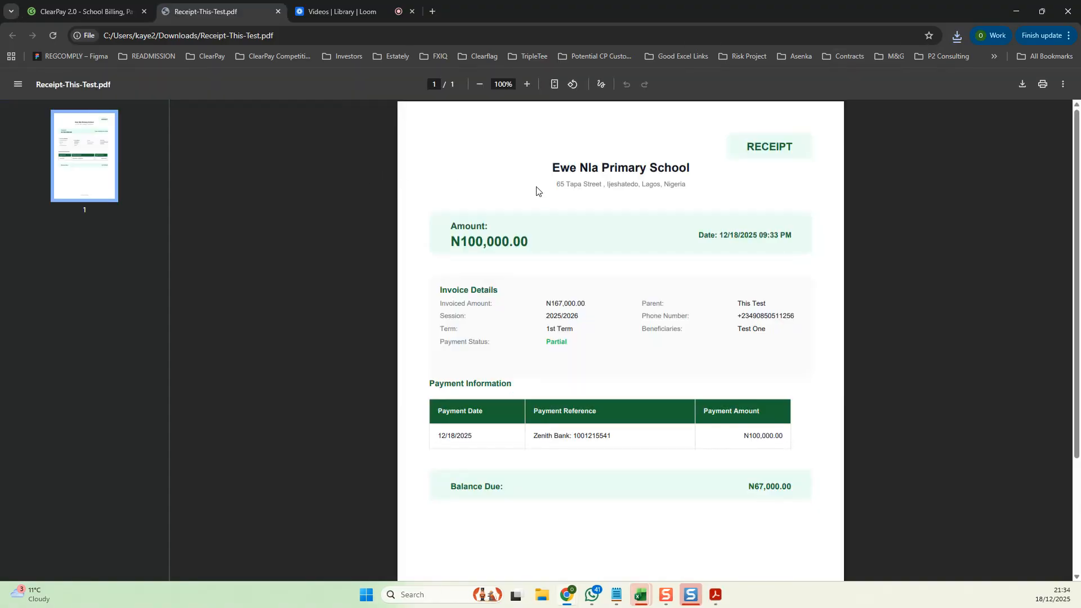
{"action": "scroll", "coordinate": [537, 197], "scroll_direction": "down", "scroll_amount": 1}
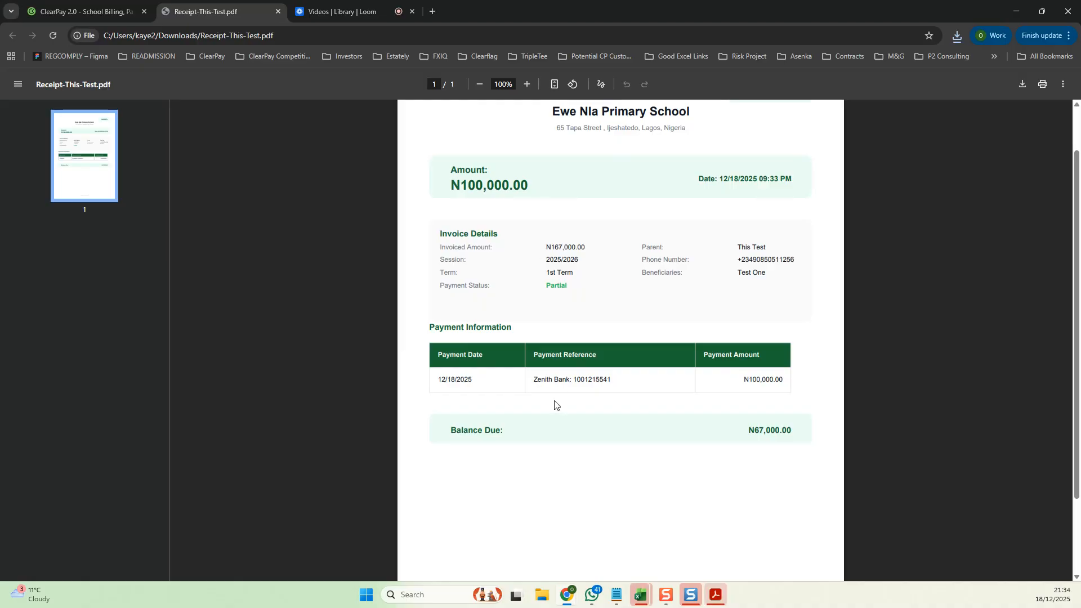
{"action": "left_click", "coordinate": [520, 384]}
{"action": "triple_click", "coordinate": [561, 381]}
{"action": "left_click", "coordinate": [589, 380]}
{"action": "scroll", "coordinate": [675, 363], "scroll_direction": "up", "scroll_amount": 2}
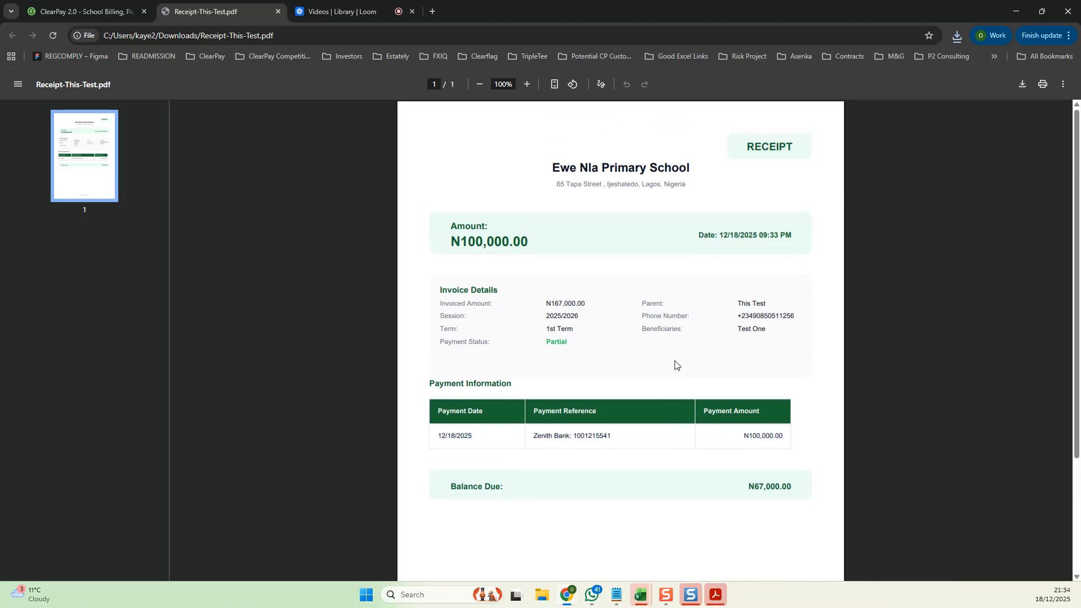
{"action": "left_click", "coordinate": [675, 363]}
{"action": "scroll", "coordinate": [684, 487], "scroll_direction": "down", "scroll_amount": 1}
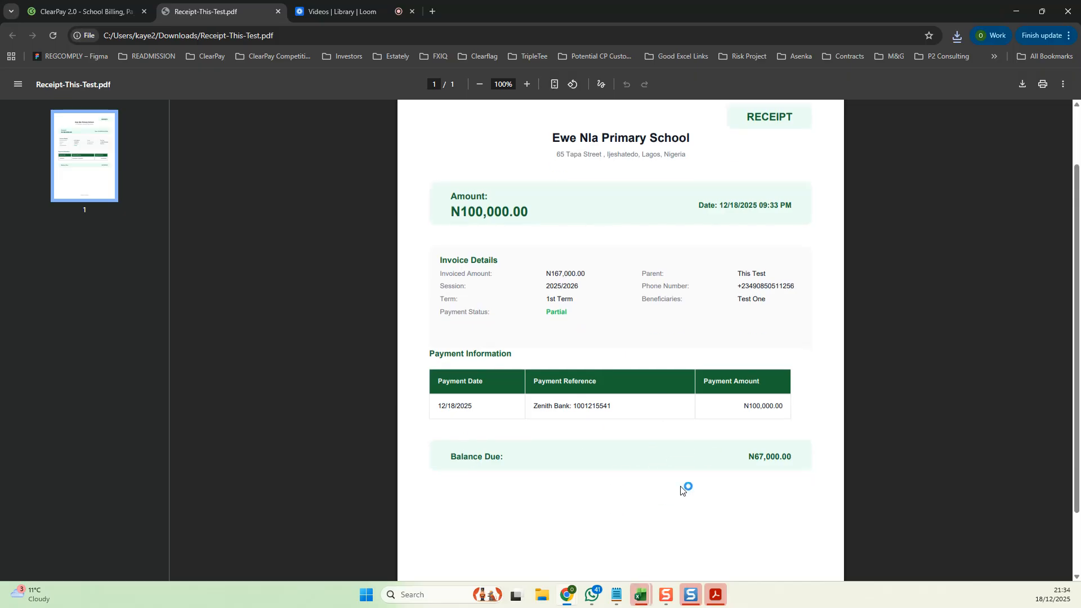
{"action": "scroll", "coordinate": [670, 456], "scroll_direction": "up", "scroll_amount": 1}
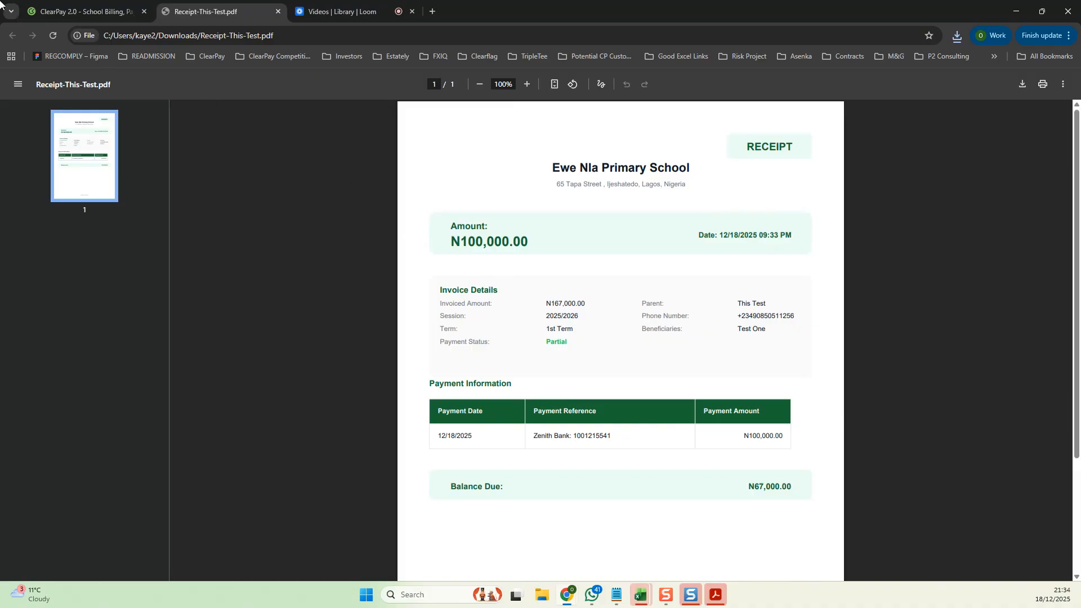
- Return to ClearPay, open the This Test bill payer's profile and review its financial summary, invoice history, ledger and account sections
{"action": "left_click", "coordinate": [62, 12]}
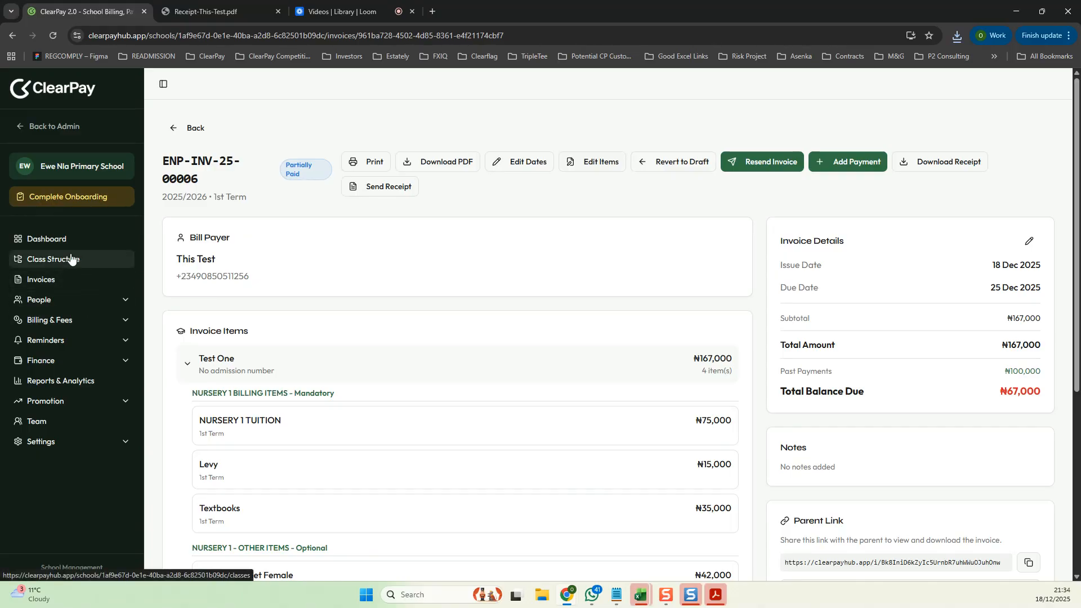
{"action": "left_click", "coordinate": [118, 303]}
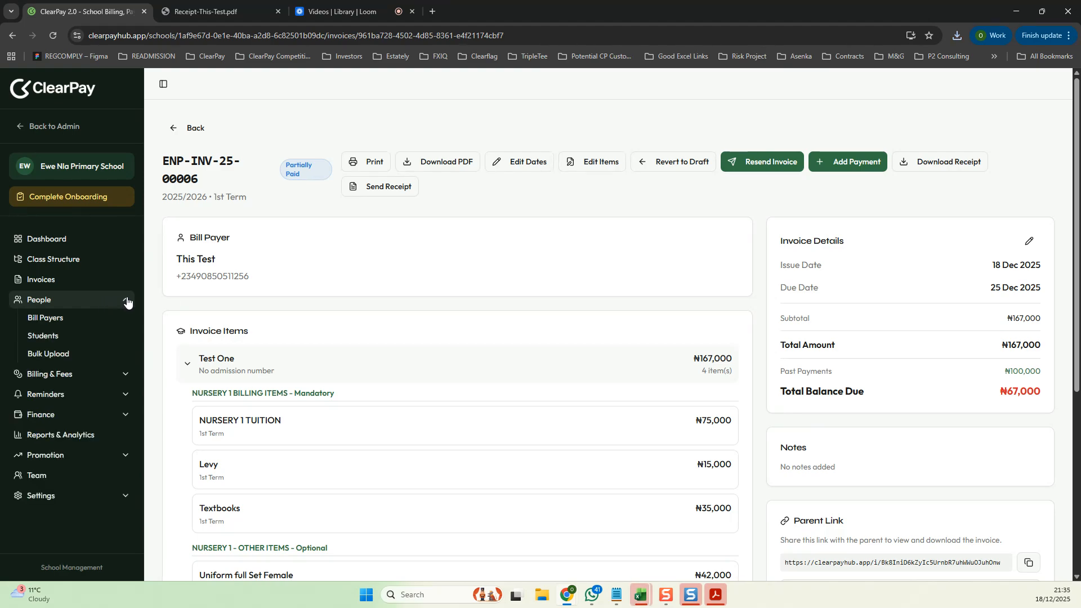
{"action": "left_click", "coordinate": [74, 322]}
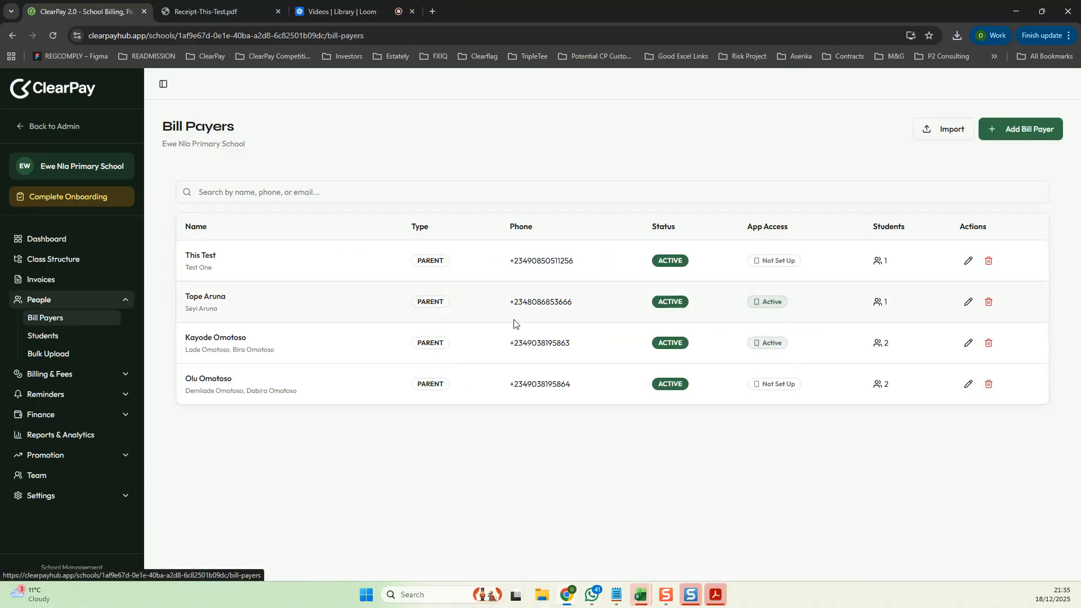
{"action": "left_click", "coordinate": [200, 256]}
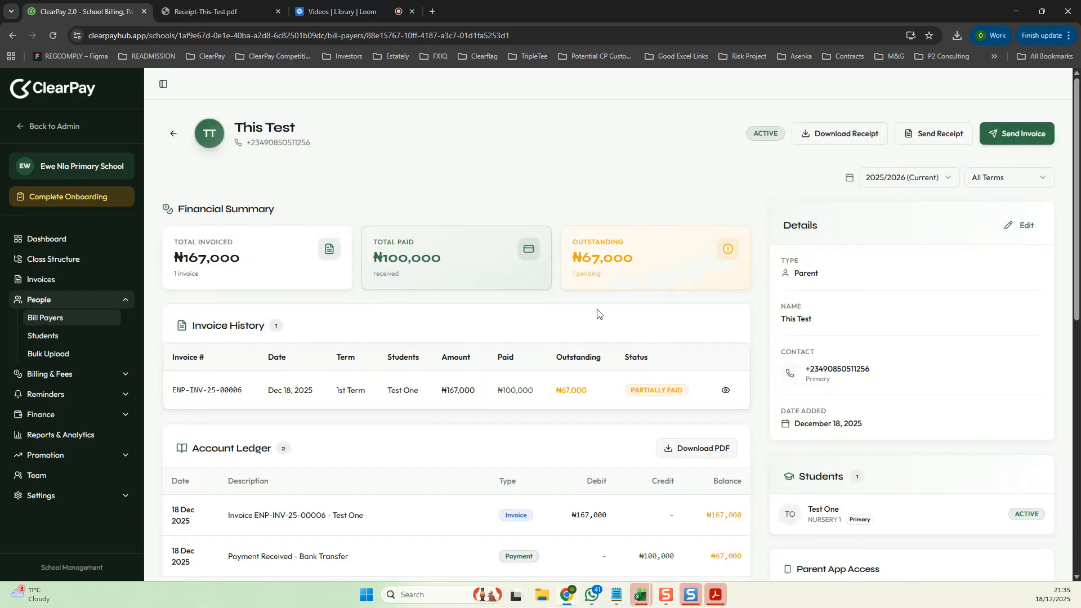
{"action": "scroll", "coordinate": [447, 400], "scroll_direction": "down", "scroll_amount": 2}
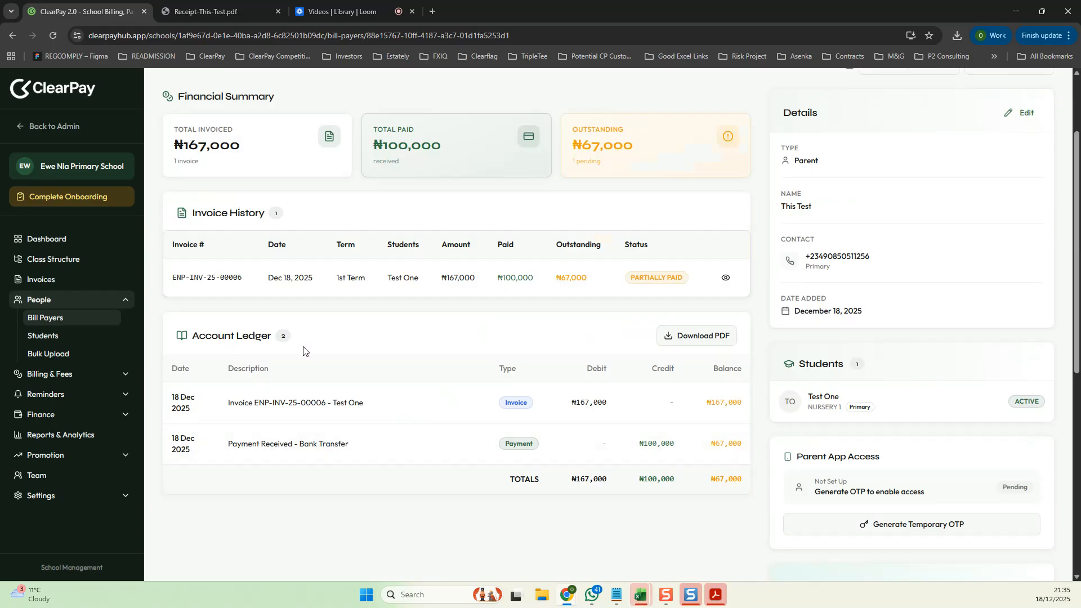
{"action": "scroll", "coordinate": [570, 386], "scroll_direction": "down", "scroll_amount": 1}
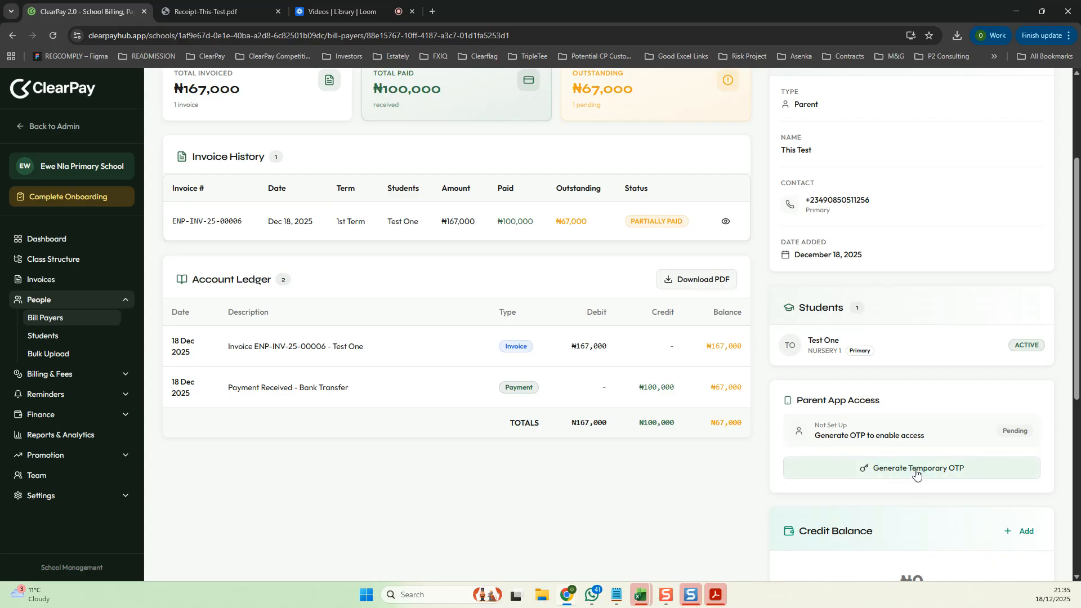
{"action": "scroll", "coordinate": [917, 473], "scroll_direction": "down", "scroll_amount": 1}
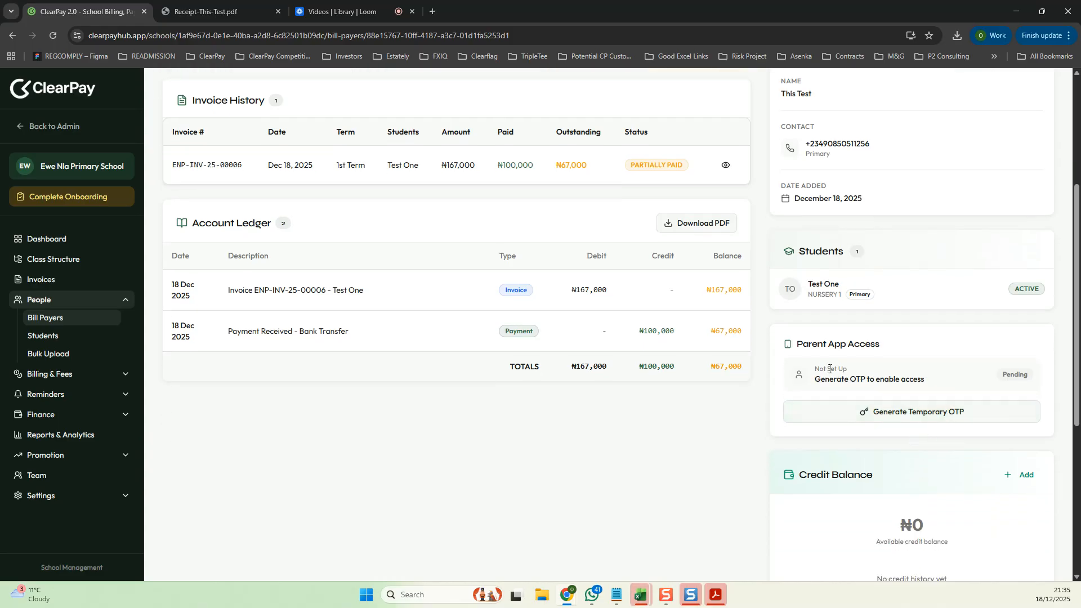
{"action": "scroll", "coordinate": [879, 440], "scroll_direction": "down", "scroll_amount": 2}
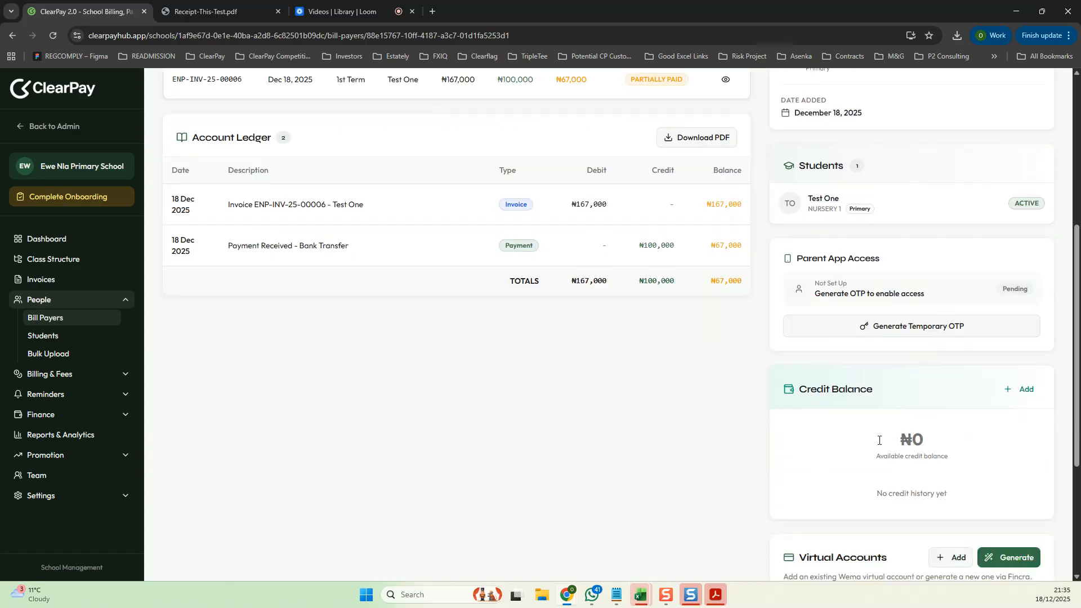
{"action": "scroll", "coordinate": [879, 441], "scroll_direction": "down", "scroll_amount": 1}
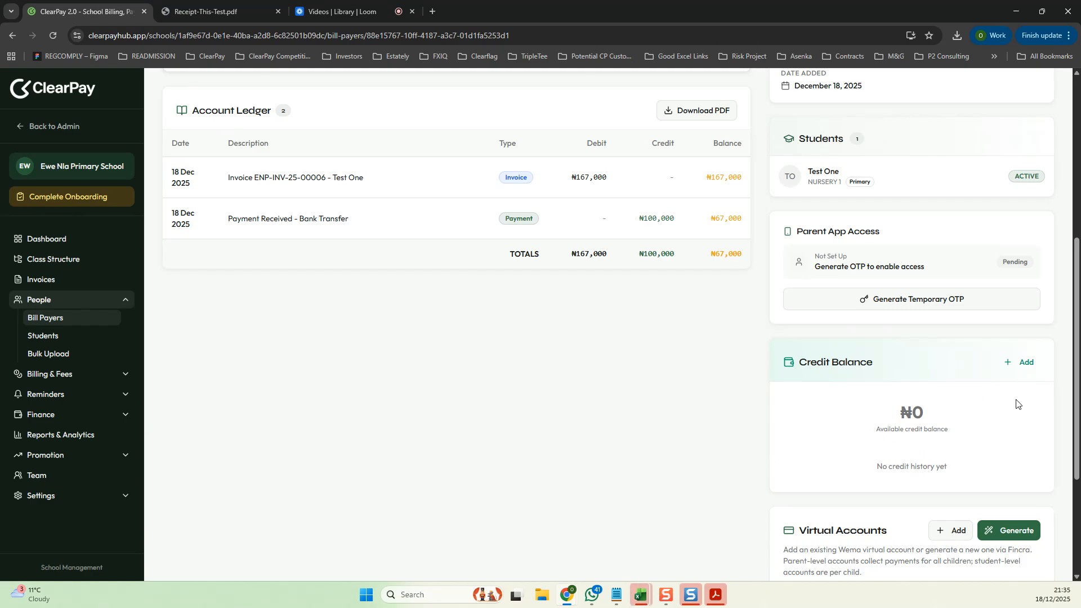
{"action": "scroll", "coordinate": [835, 439], "scroll_direction": "down", "scroll_amount": 3}
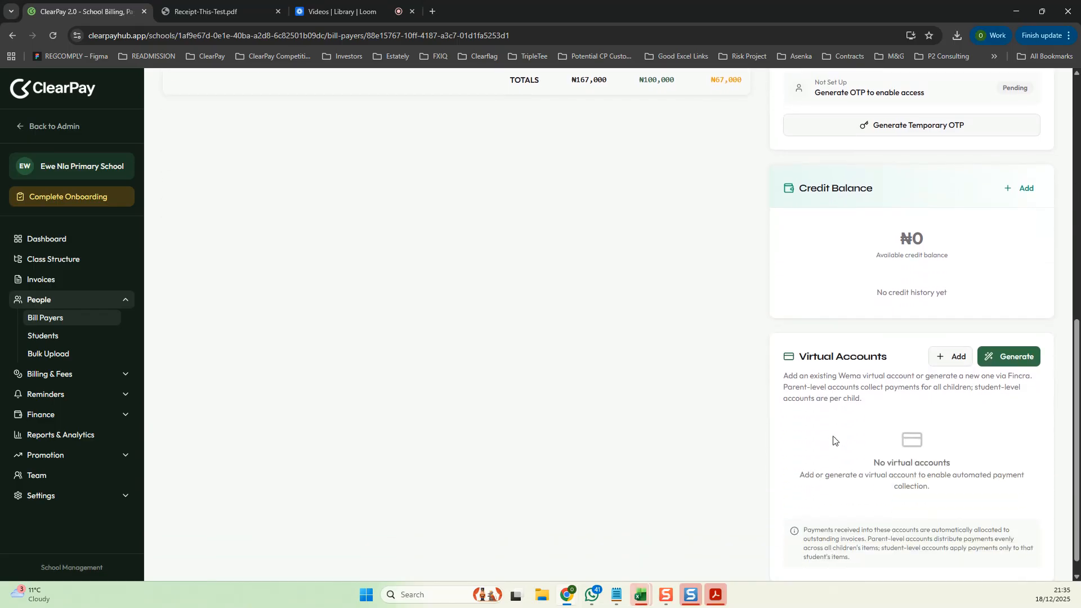
{"action": "scroll", "coordinate": [833, 439], "scroll_direction": "down", "scroll_amount": 1}
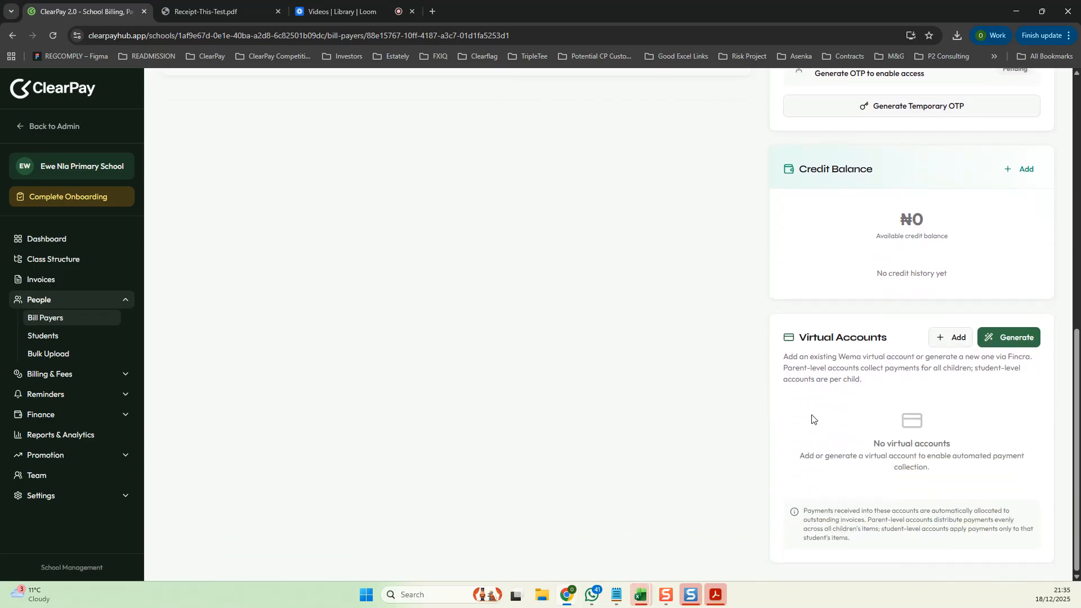
{"action": "scroll", "coordinate": [808, 421], "scroll_direction": "up", "scroll_amount": 9}
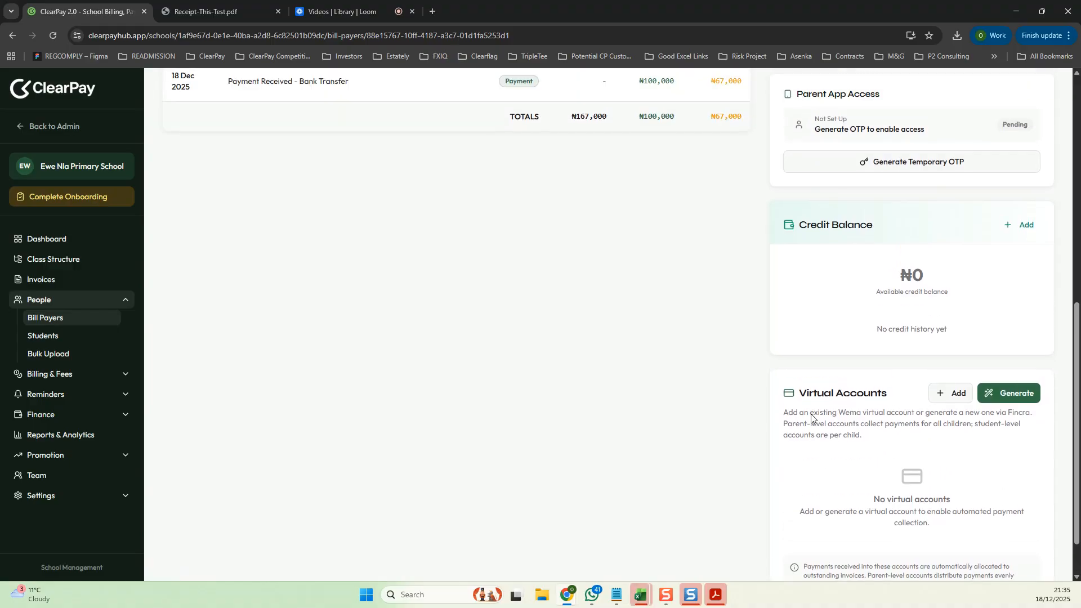
{"action": "scroll", "coordinate": [806, 423], "scroll_direction": "up", "scroll_amount": 1}
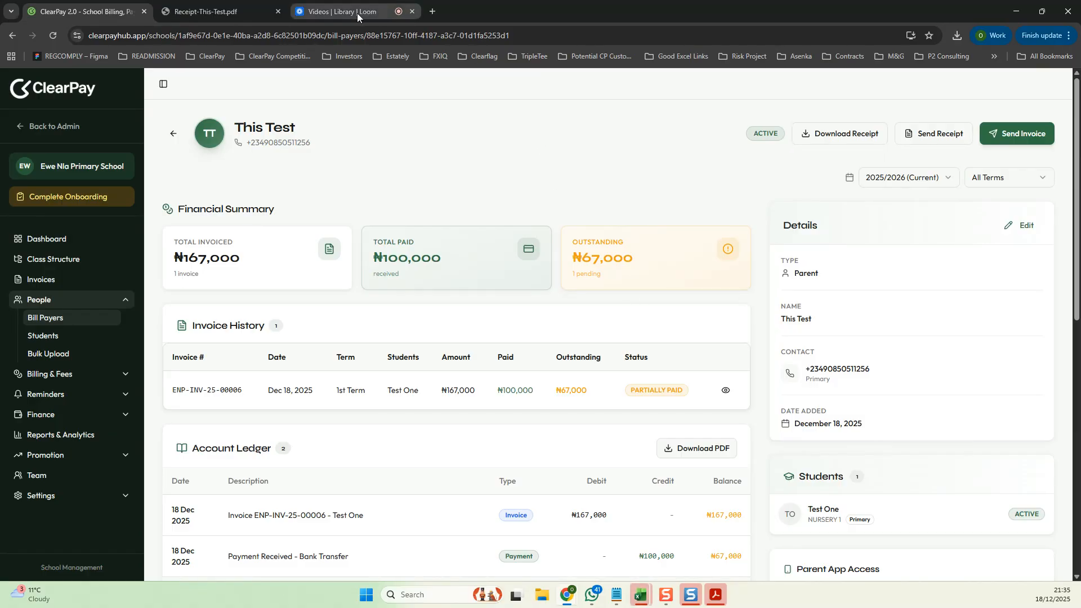
{"action": "mouse_move", "coordinate": [357, 12]}
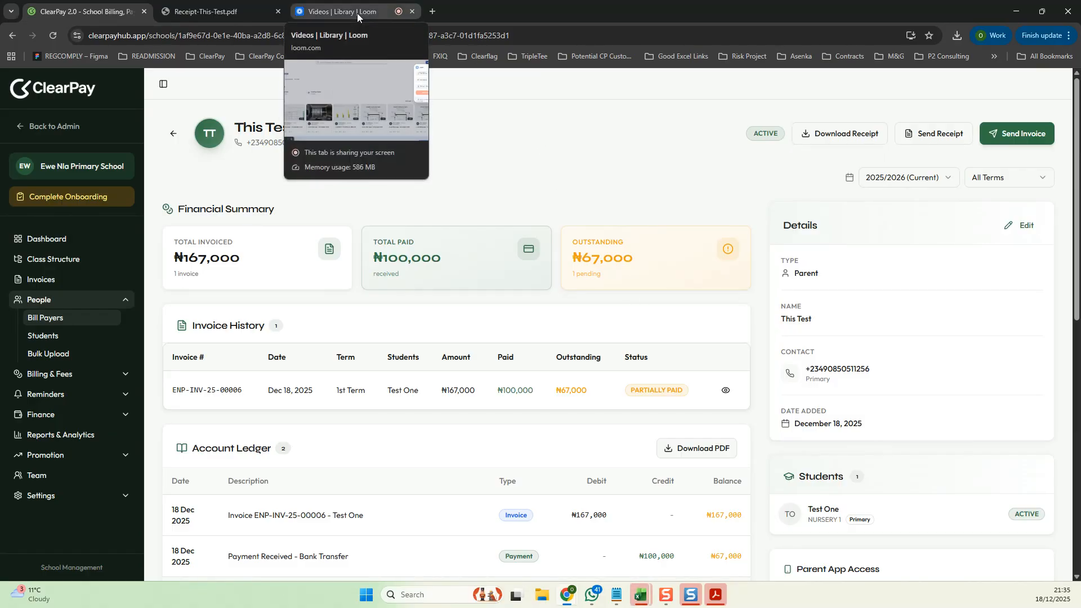
{"action": "left_click", "coordinate": [357, 12]}
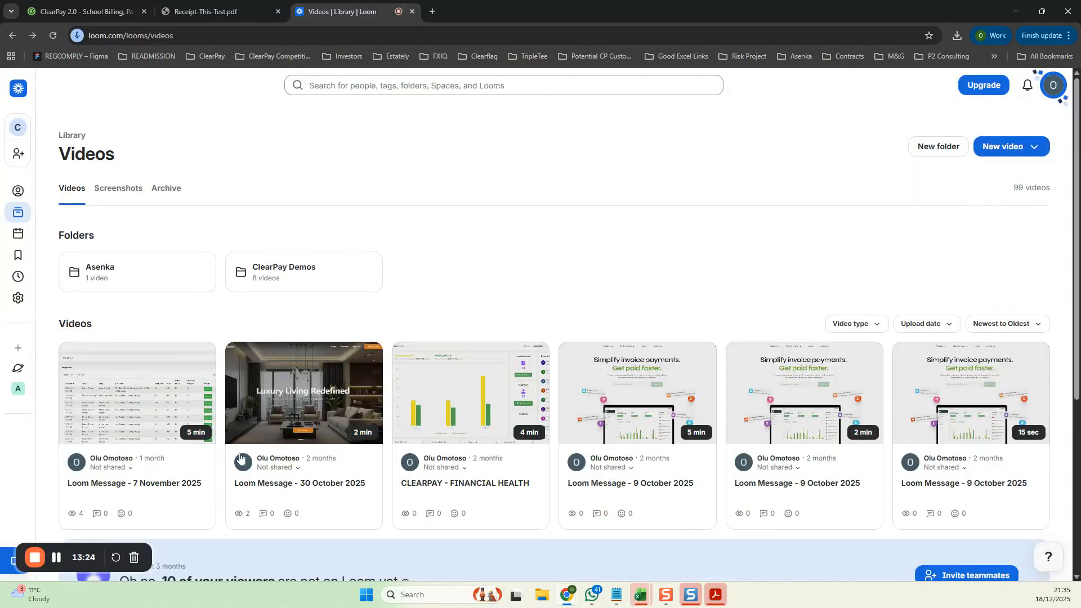